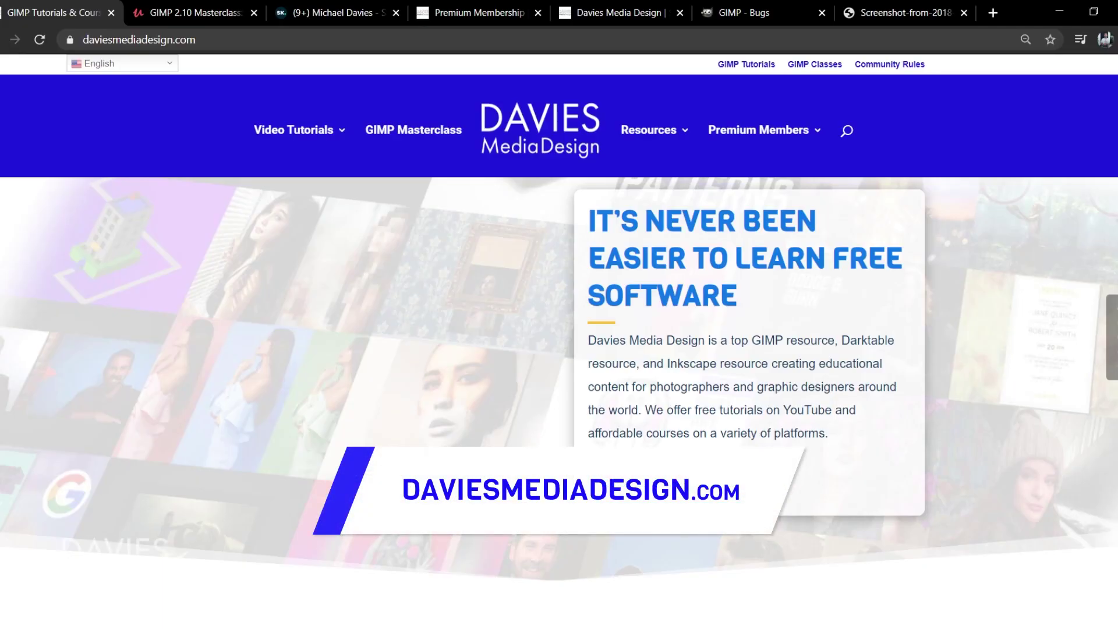
# Scroll the Davies Media Design homepage past the tutorials grid, Premium Member section and Help Articles.
pyautogui.scroll(-8, 338, 454)
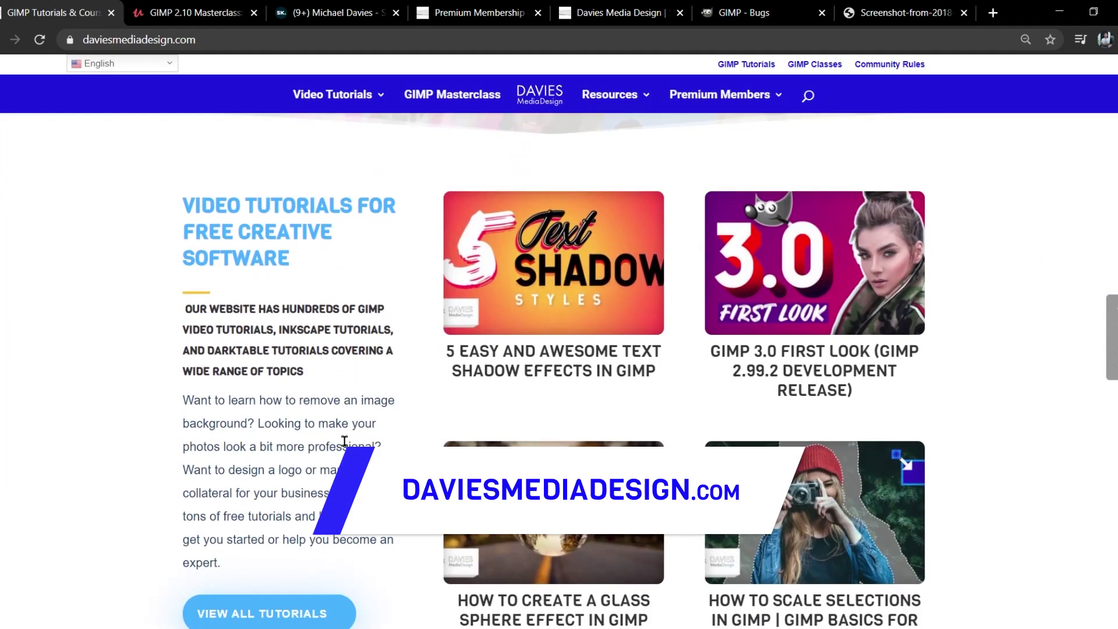
pyautogui.scroll(-9, 344, 441)
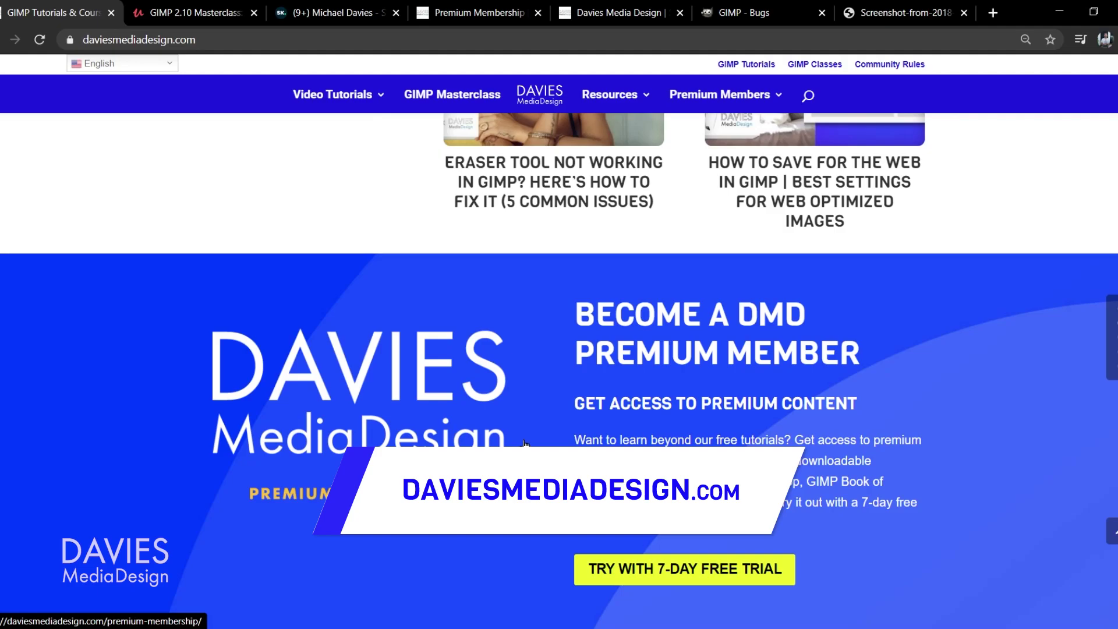
pyautogui.scroll(-5, 515, 445)
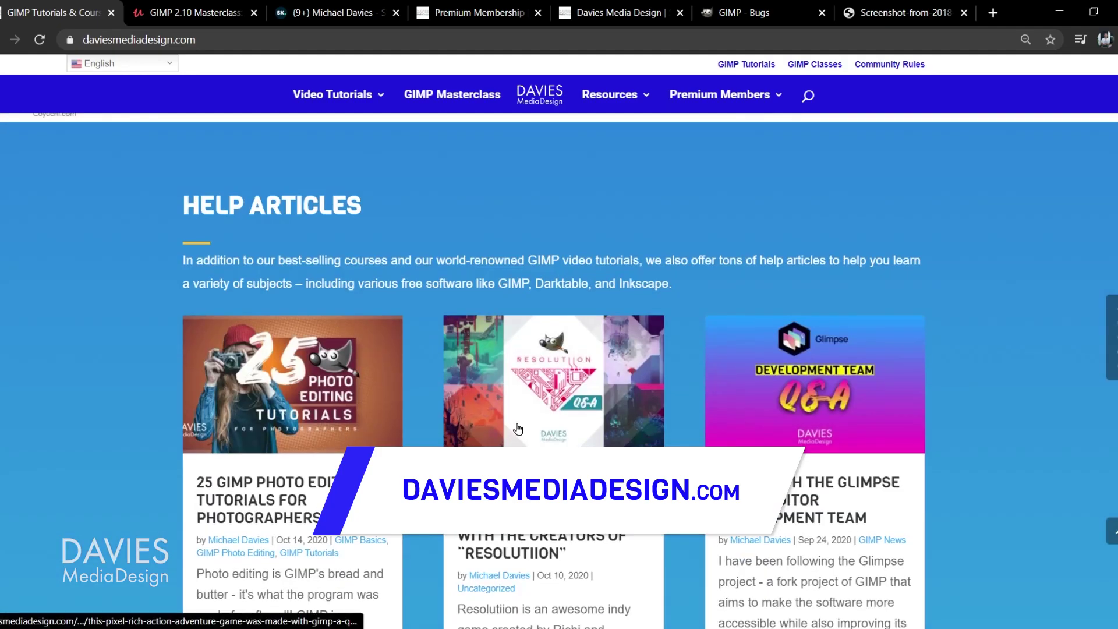
pyautogui.scroll(-20, 517, 429)
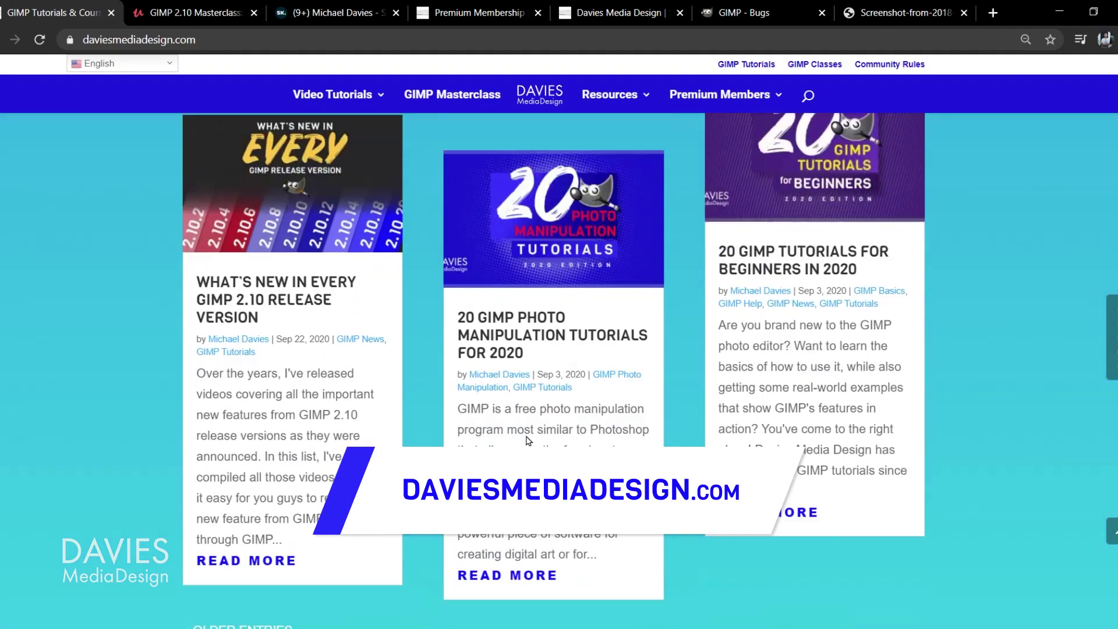
pyautogui.scroll(-5, 528, 441)
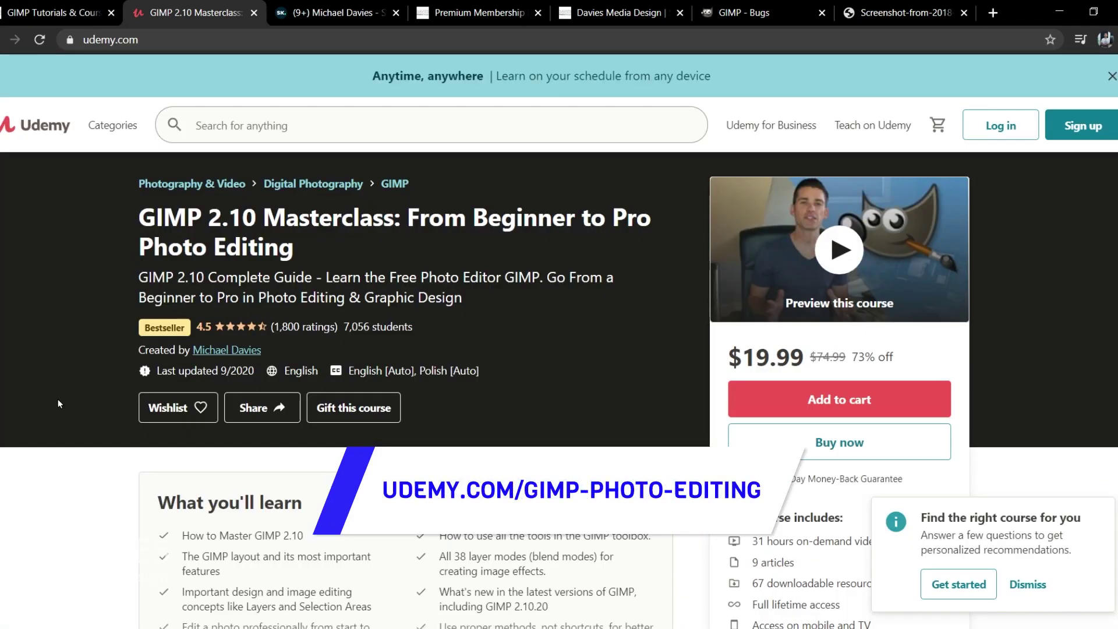
# Cycle from the Udemy tab through Skillshare to the GIMP - Bugs page.
pyautogui.hotkey('ctrl', 'Tab')
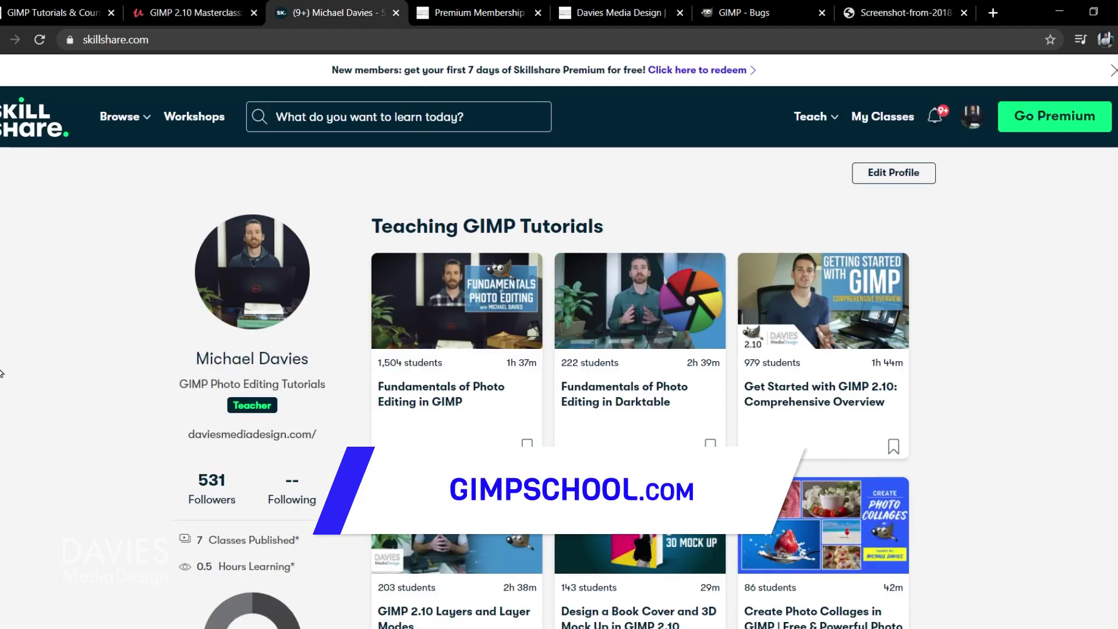
pyautogui.hotkey('ctrl', 'Tab')
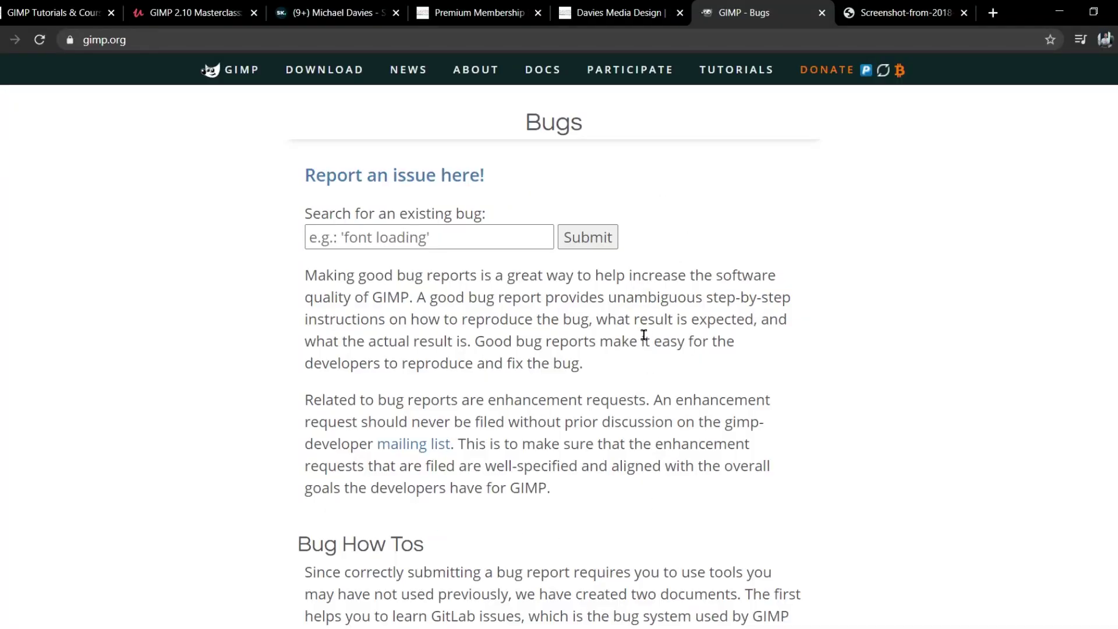
# Check the Bugs page address and scroll through its bug-reporting guidance.
pyautogui.click(551, 41)
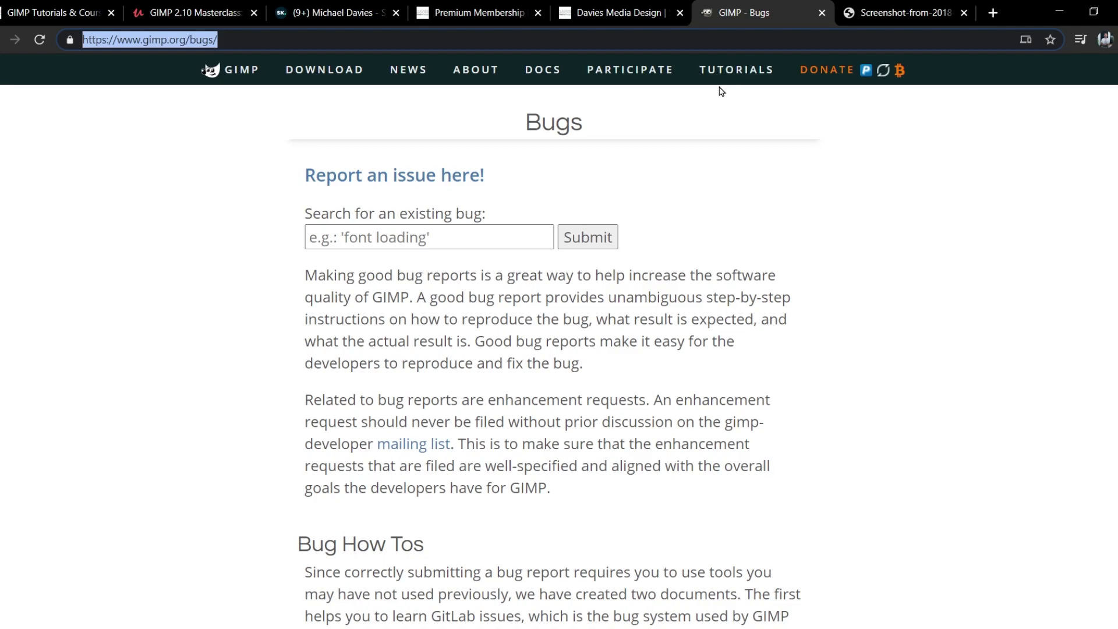
pyautogui.scroll(-4, 677, 270)
pyautogui.scroll(-8, 677, 270)
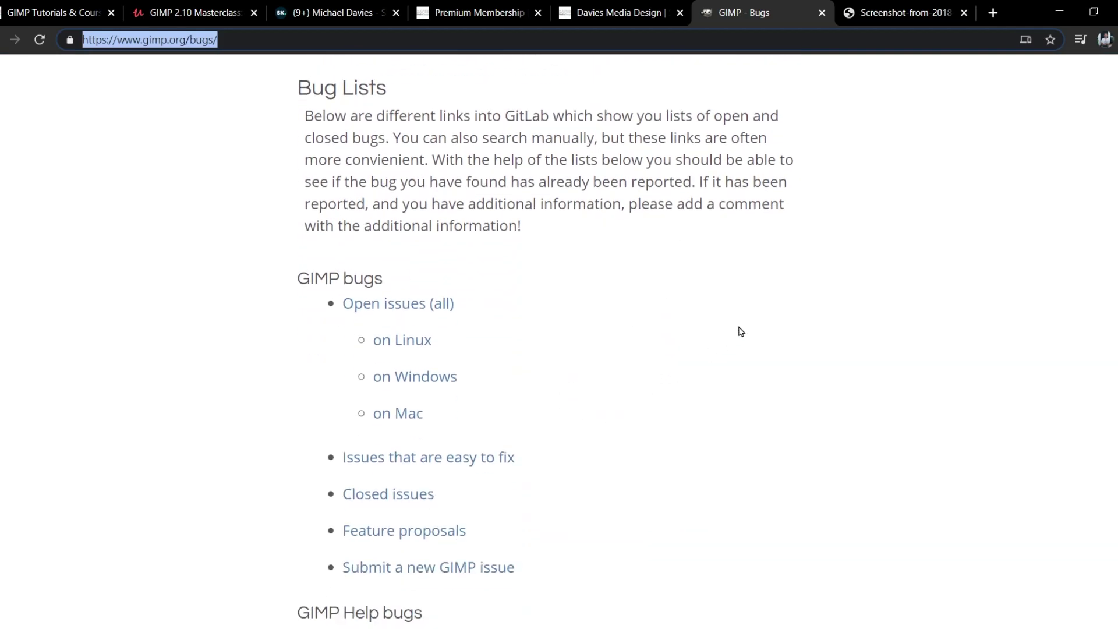
pyautogui.scroll(-1, 699, 279)
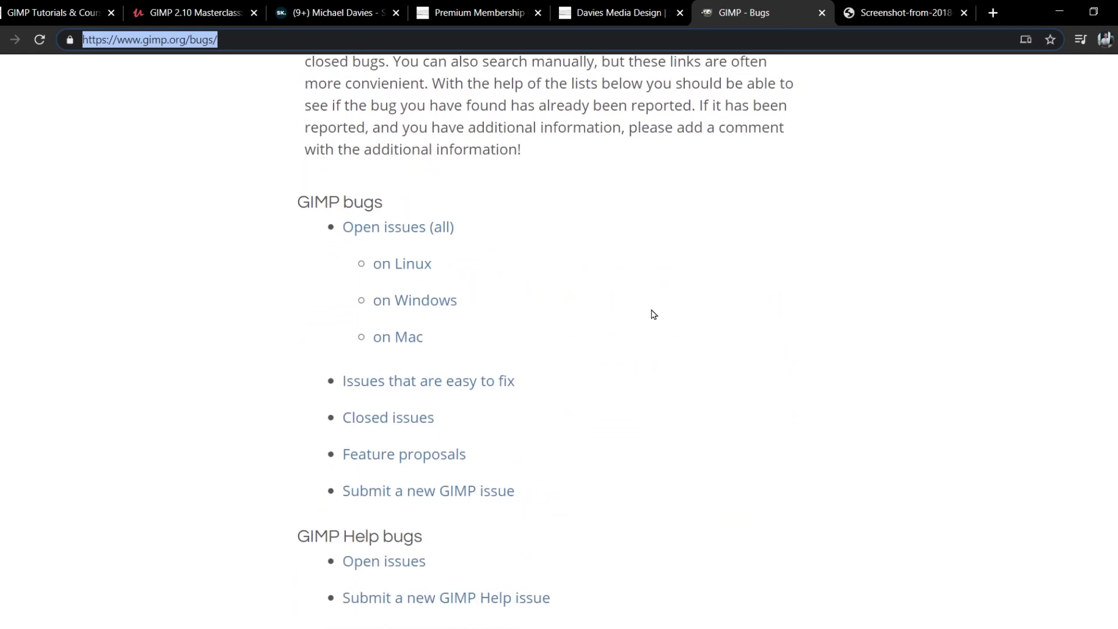
pyautogui.scroll(-12, 654, 321)
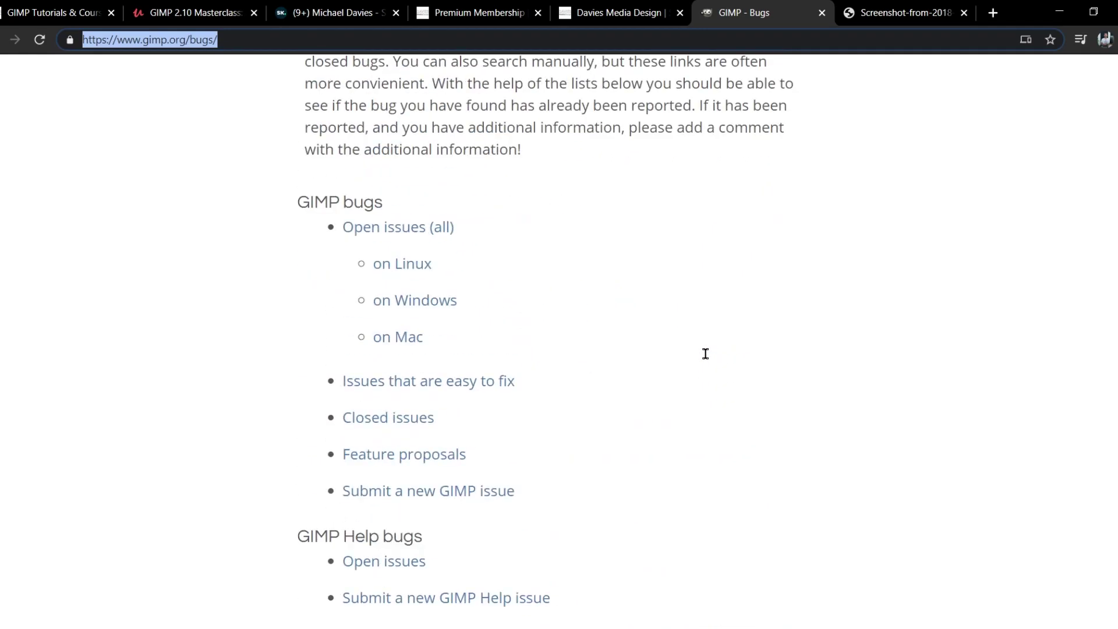
pyautogui.scroll(12, 705, 353)
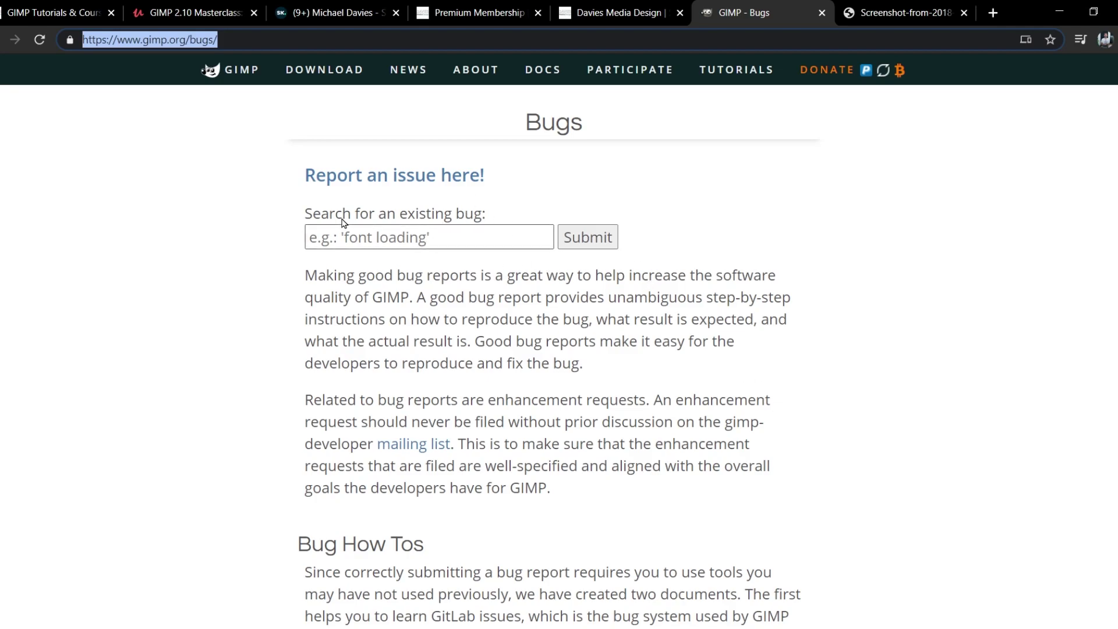
# Search existing GIMP bugs for 'foreground select tool'.
pyautogui.click(483, 237)
pyautogui.write('foreground serle')
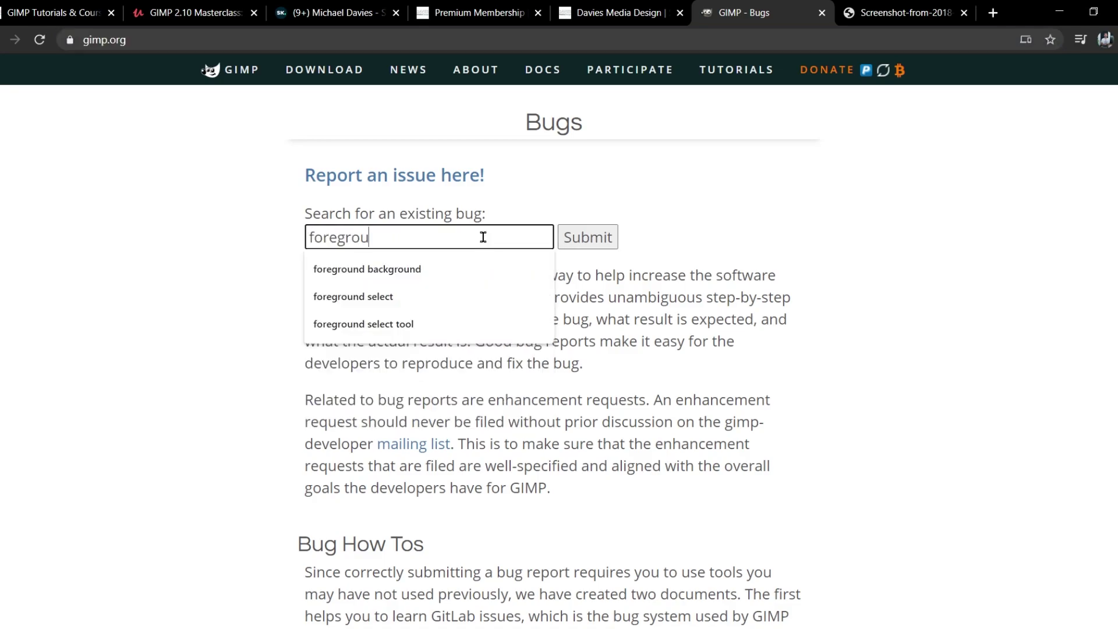
pyautogui.press('BackSpace')
pyautogui.press('BackSpace')
pyautogui.press('BackSpace')
pyautogui.write('lect tool')
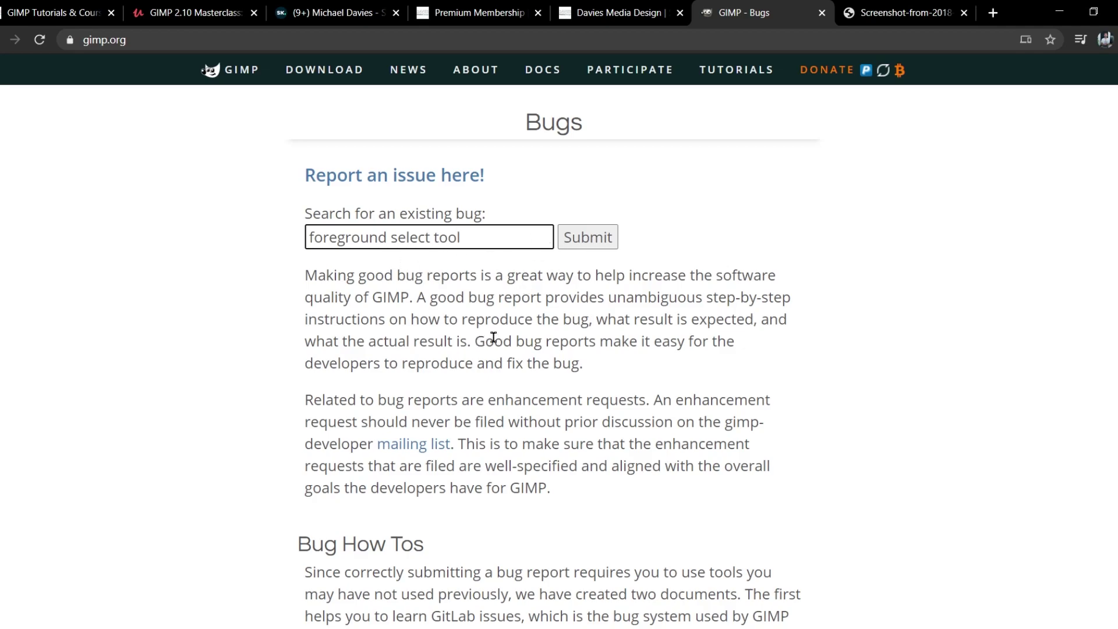
pyautogui.click(599, 239)
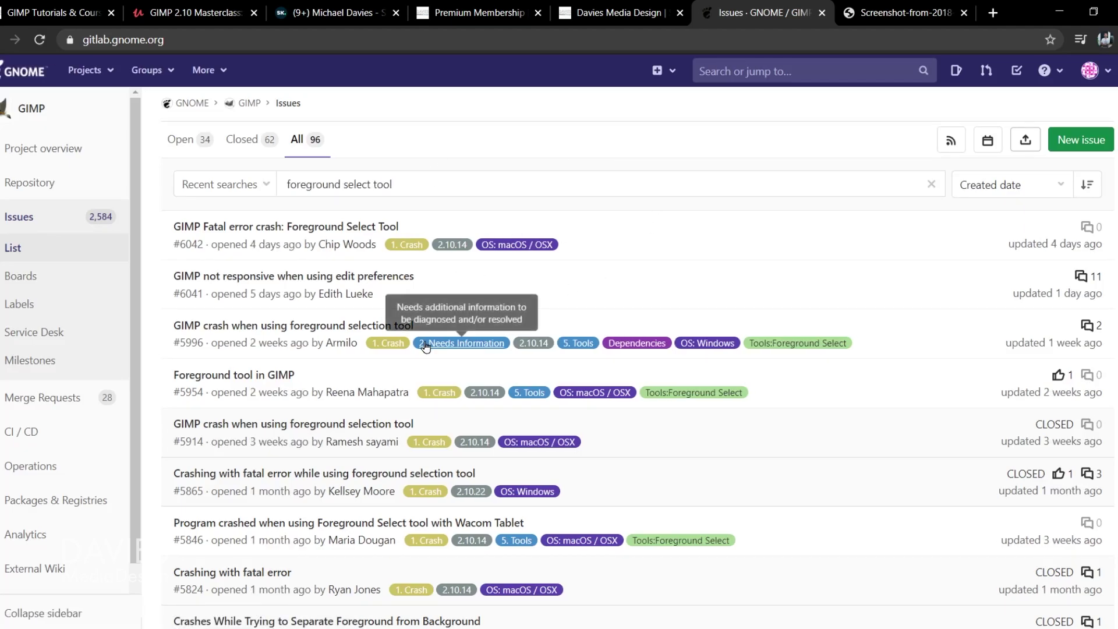
# Open the closed issue #5390 'error' from the search results.
pyautogui.scroll(-5, 503, 200)
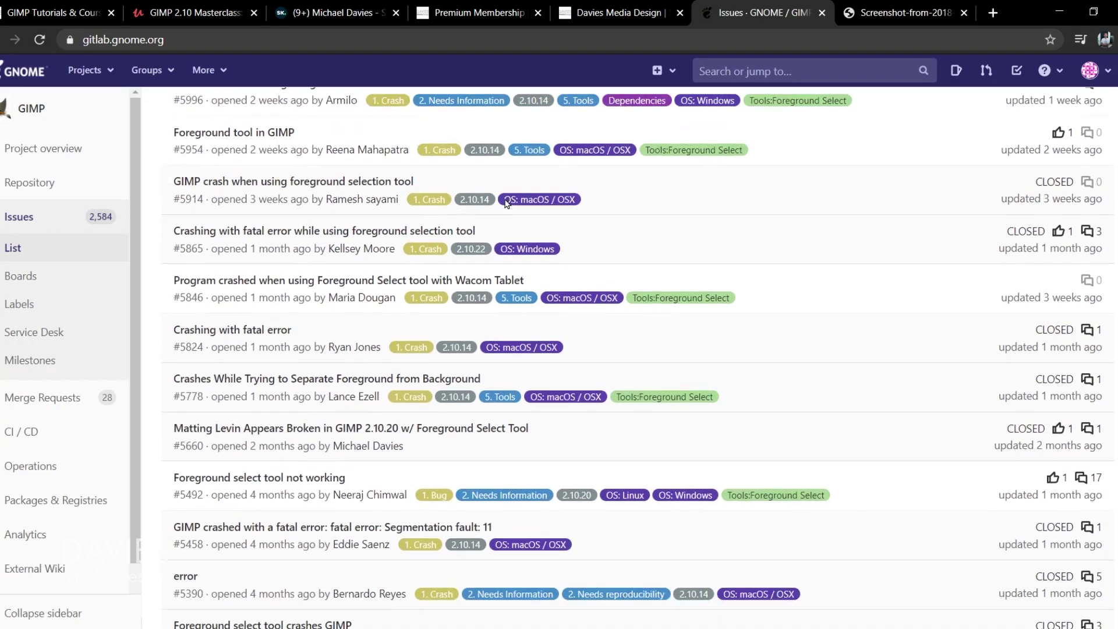
pyautogui.scroll(-3, 462, 224)
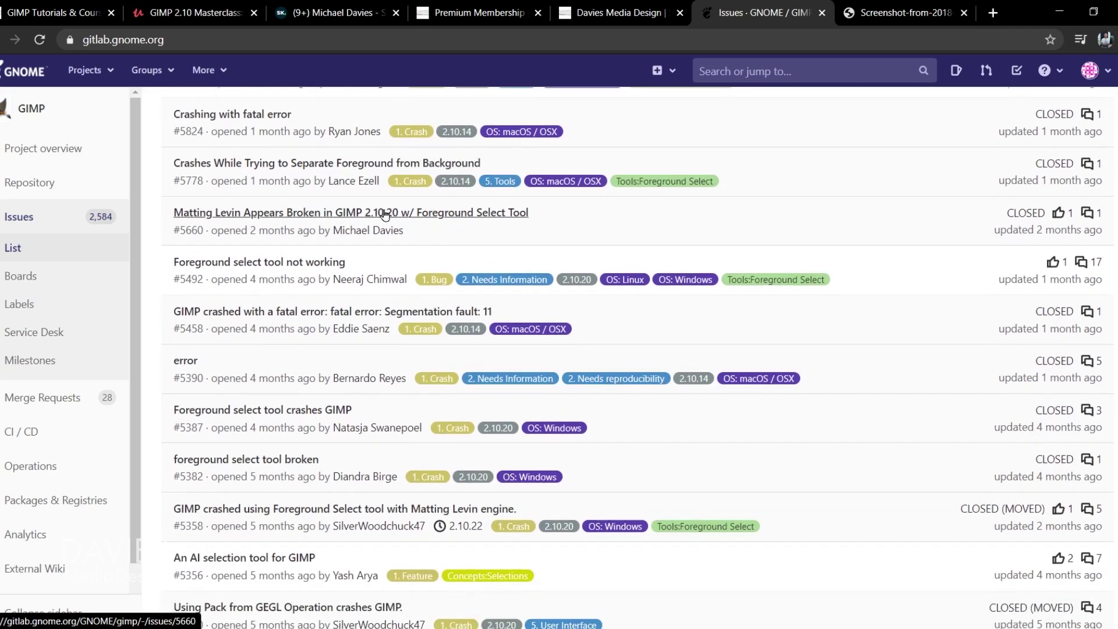
pyautogui.scroll(-3, 443, 344)
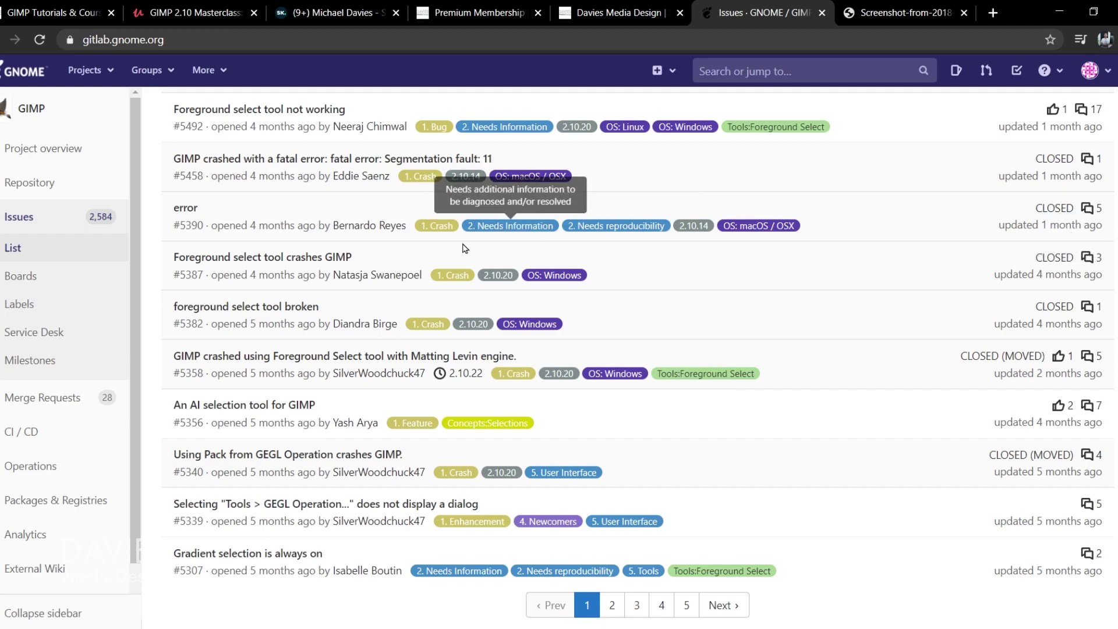
pyautogui.click(185, 211)
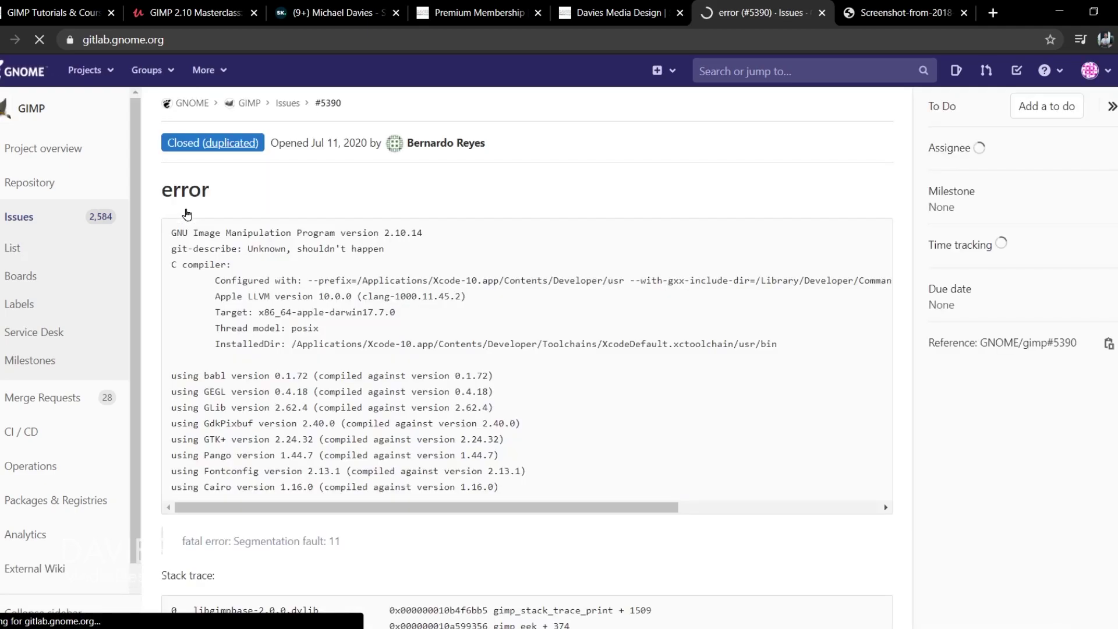
# Read through issue #5390's stack trace and discussion.
pyautogui.scroll(-3, 452, 342)
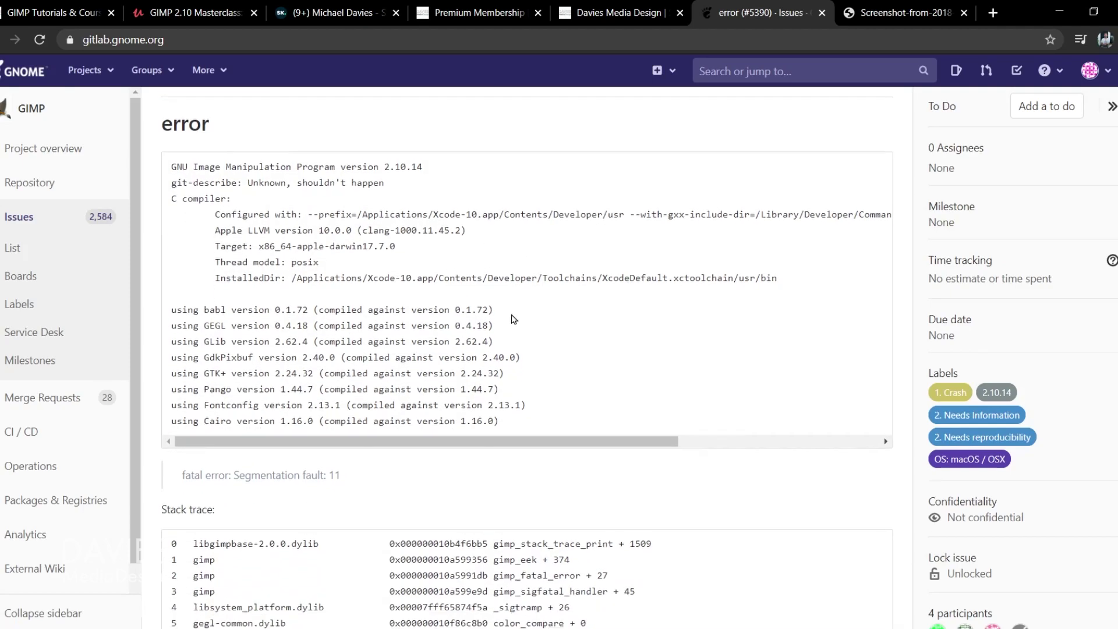
pyautogui.scroll(-2, 502, 269)
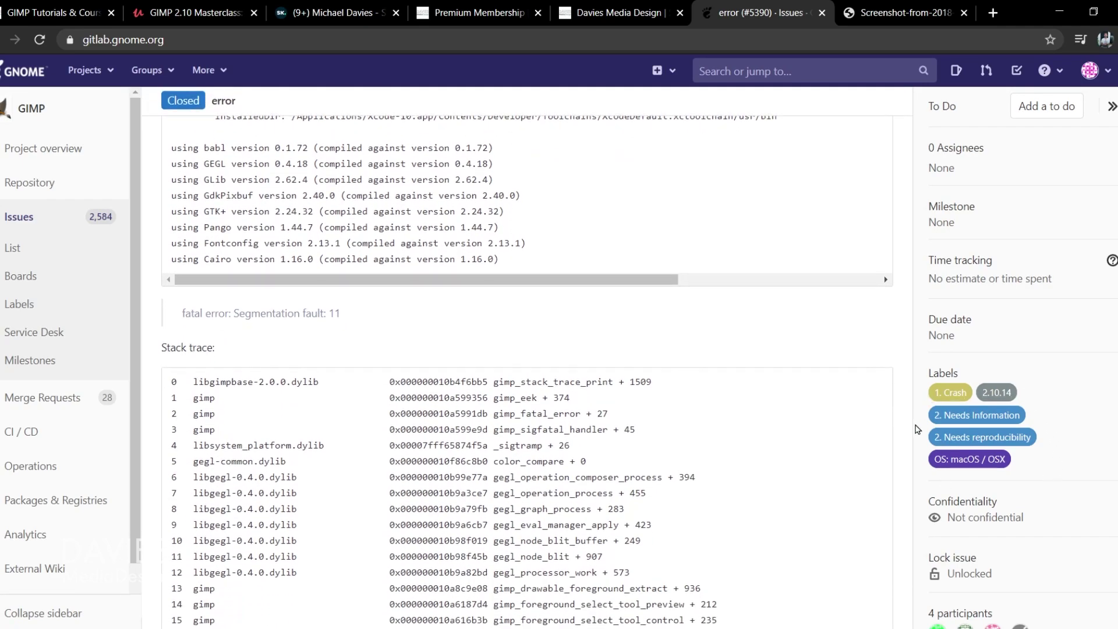
pyautogui.scroll(-3, 599, 315)
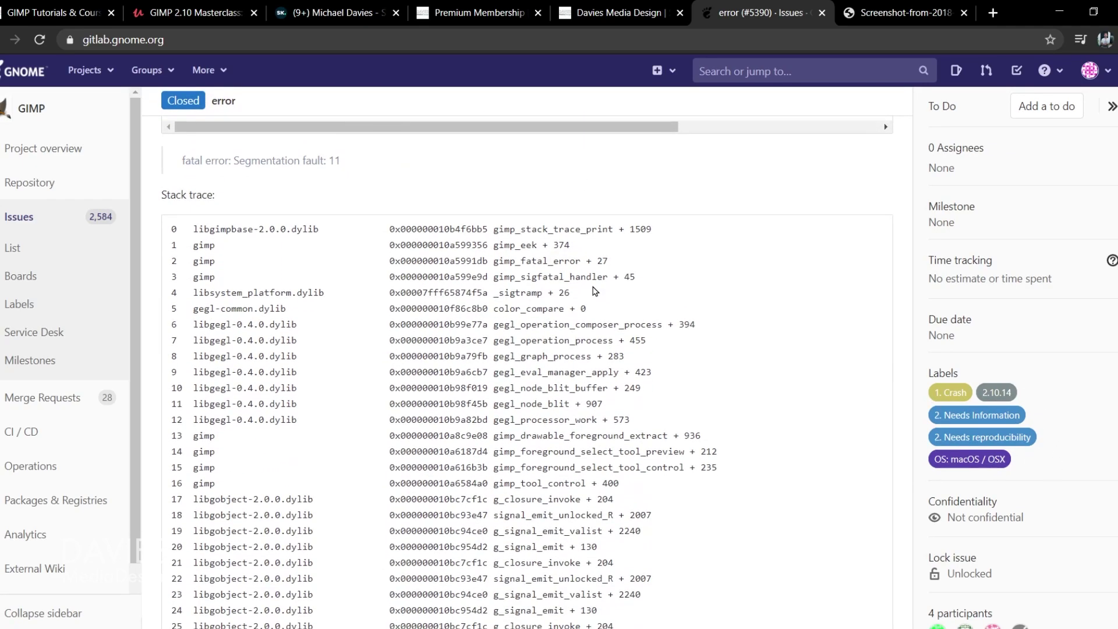
pyautogui.scroll(-18, 595, 278)
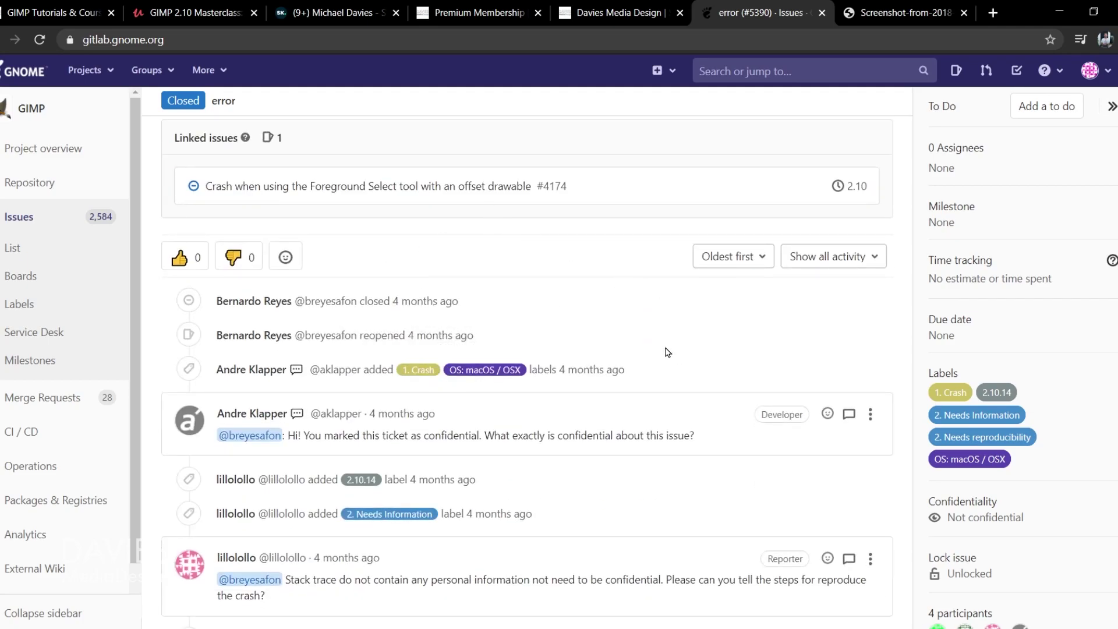
pyautogui.scroll(-2, 641, 349)
pyautogui.scroll(-3, 408, 361)
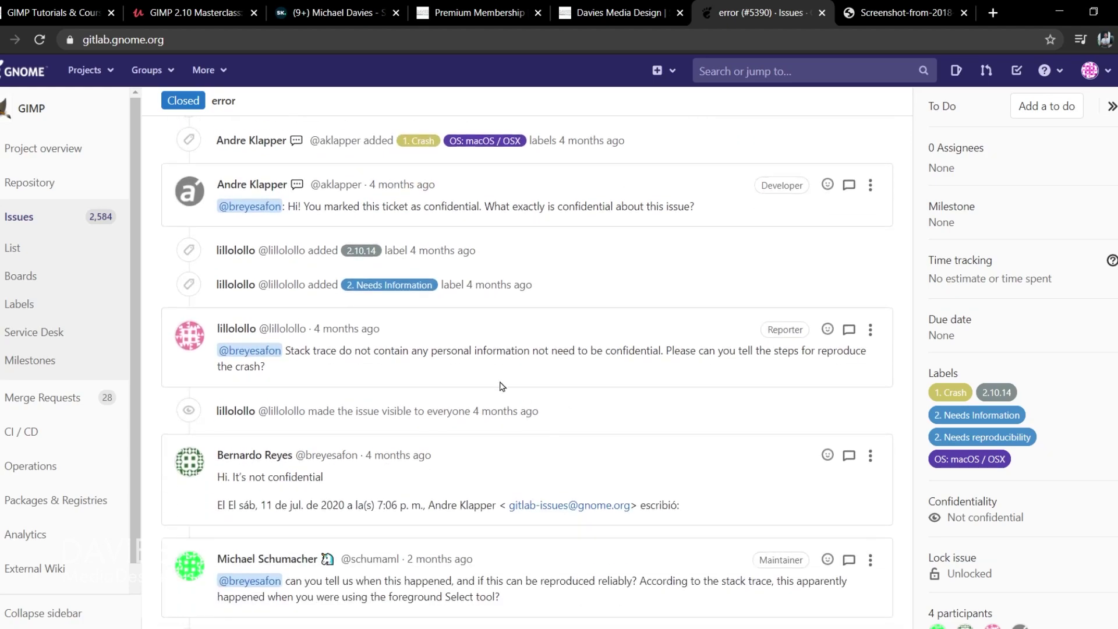
pyautogui.scroll(-5, 407, 413)
pyautogui.scroll(-3, 384, 387)
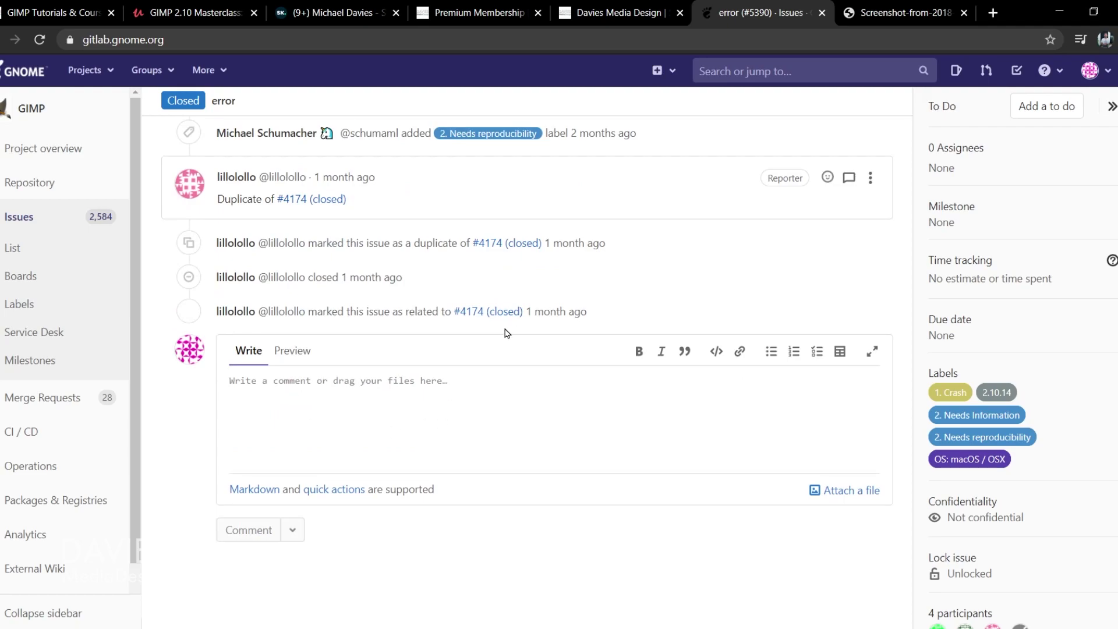
# Return to the GIMP Bugs page by entering gimp.org/bu in the address bar.
pyautogui.click(518, 42)
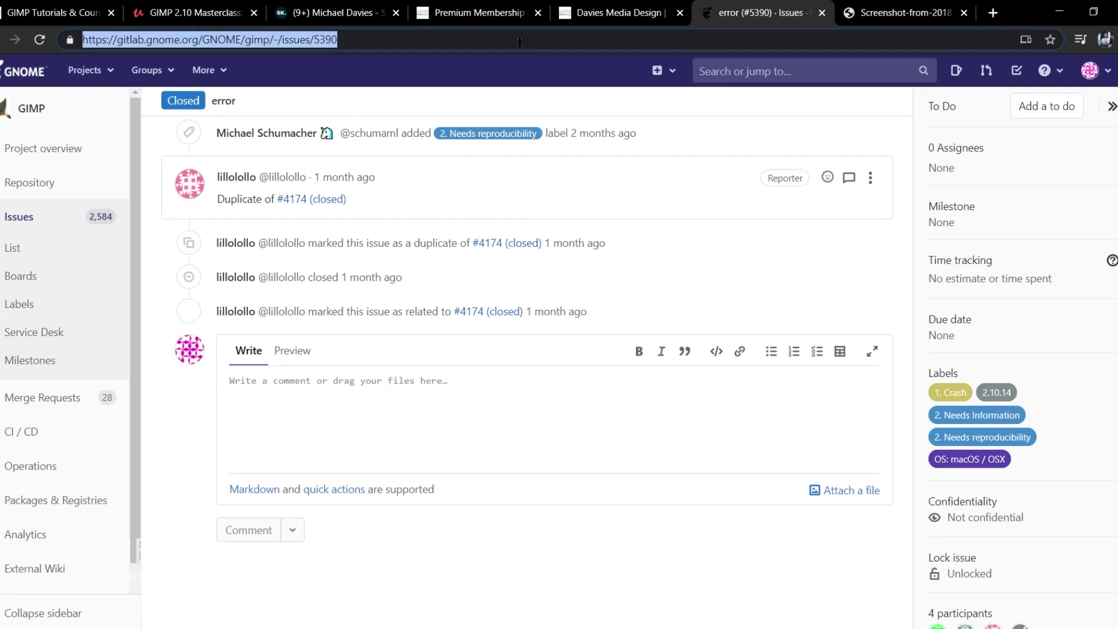
pyautogui.write('gimp.org/')
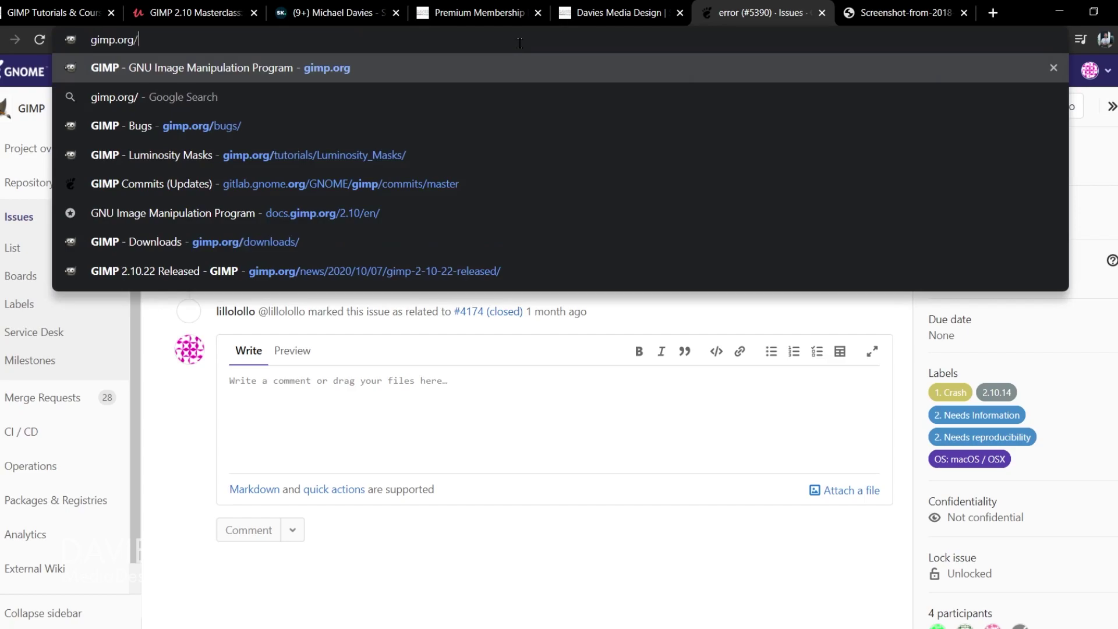
pyautogui.write('bugs')
pyautogui.press('Return')
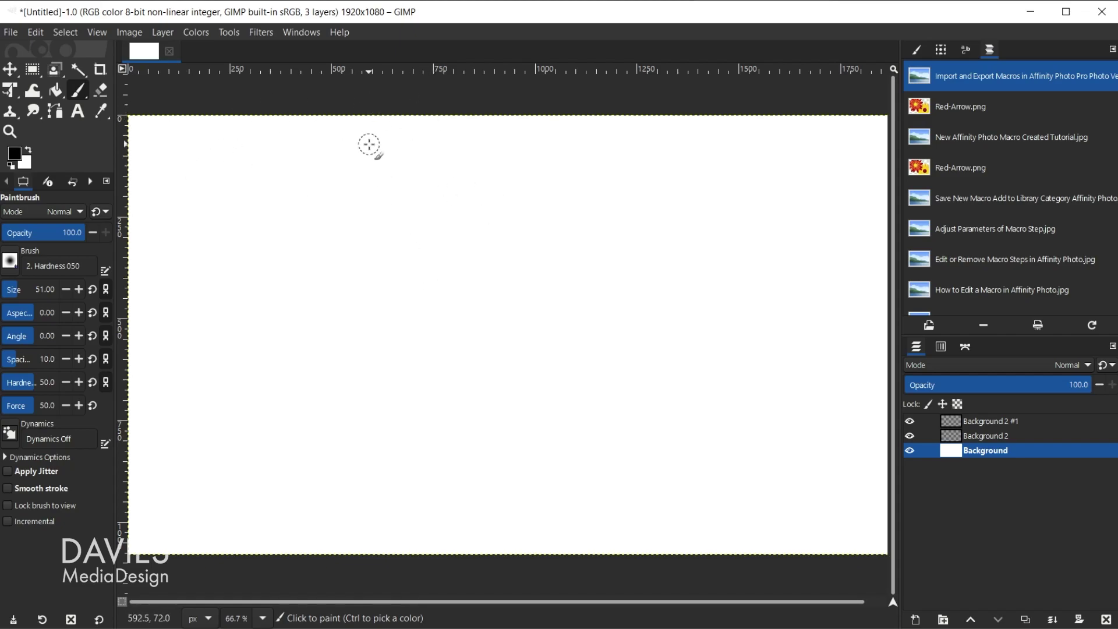
# Use GIMP's Help > Bug Reports and Feature Requests to open the GitLab issues list.
pyautogui.click(339, 32)
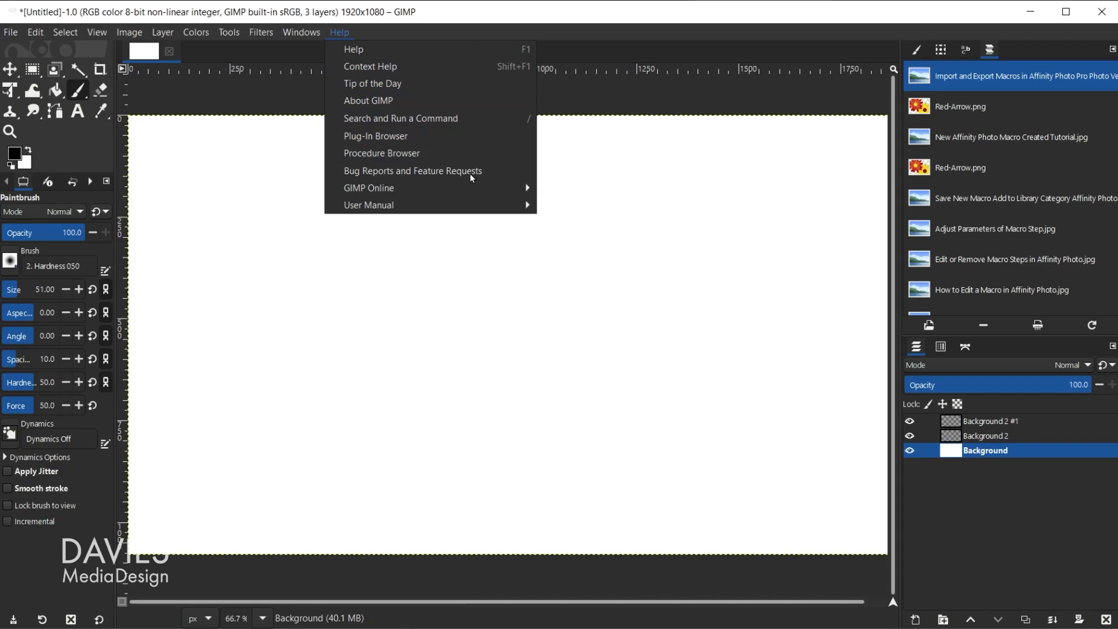
pyautogui.click(443, 174)
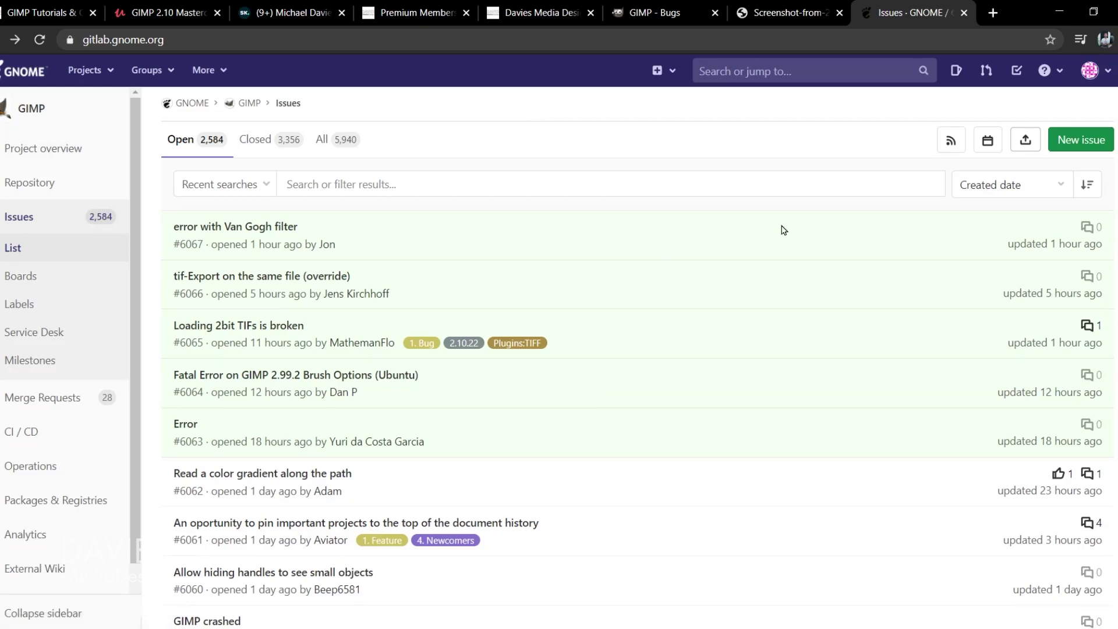
# Start a new GIMP issue and scroll the GitLab sign-in page that appears.
pyautogui.click(1084, 145)
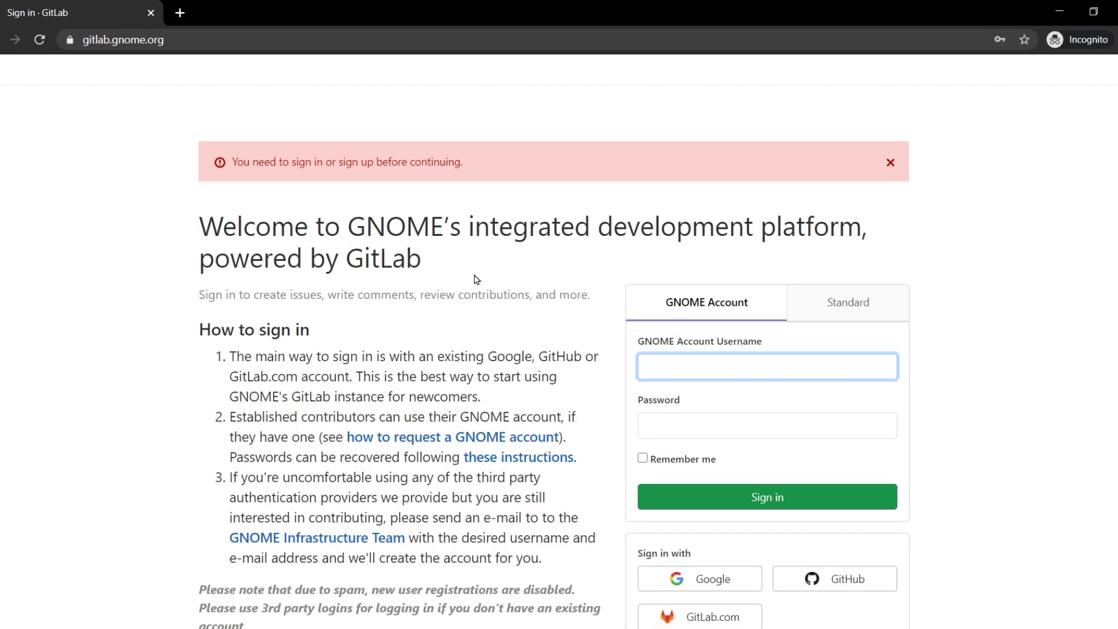
pyautogui.scroll(-2, 477, 279)
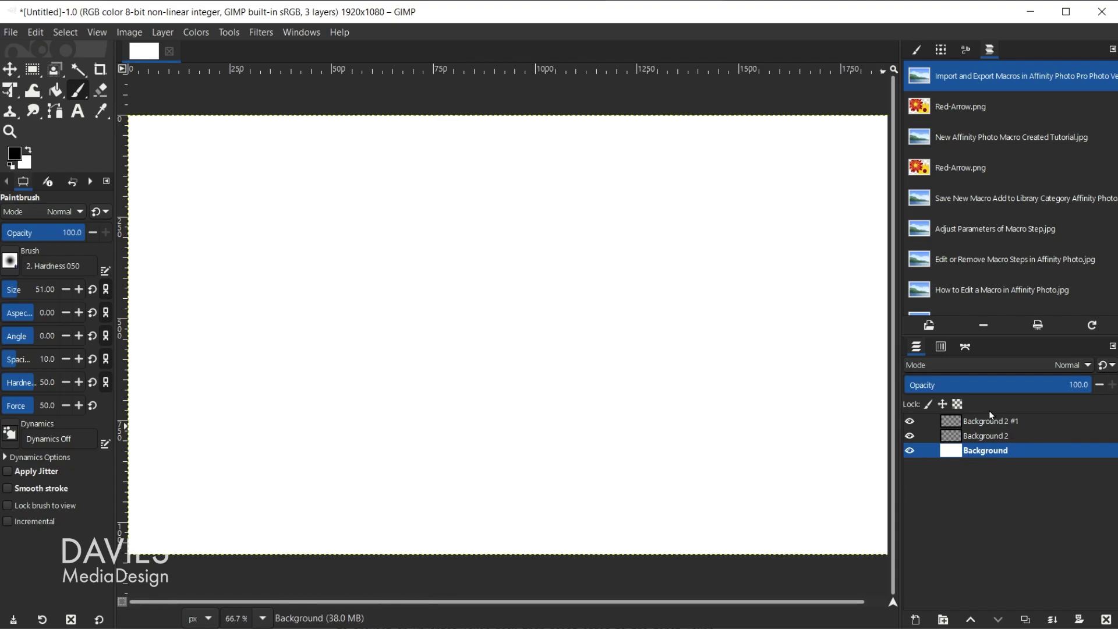
# Select Background, Background 2 and Background 2 #1 together in the Layers panel, then minimize GIMP.
pyautogui.click(951, 422)
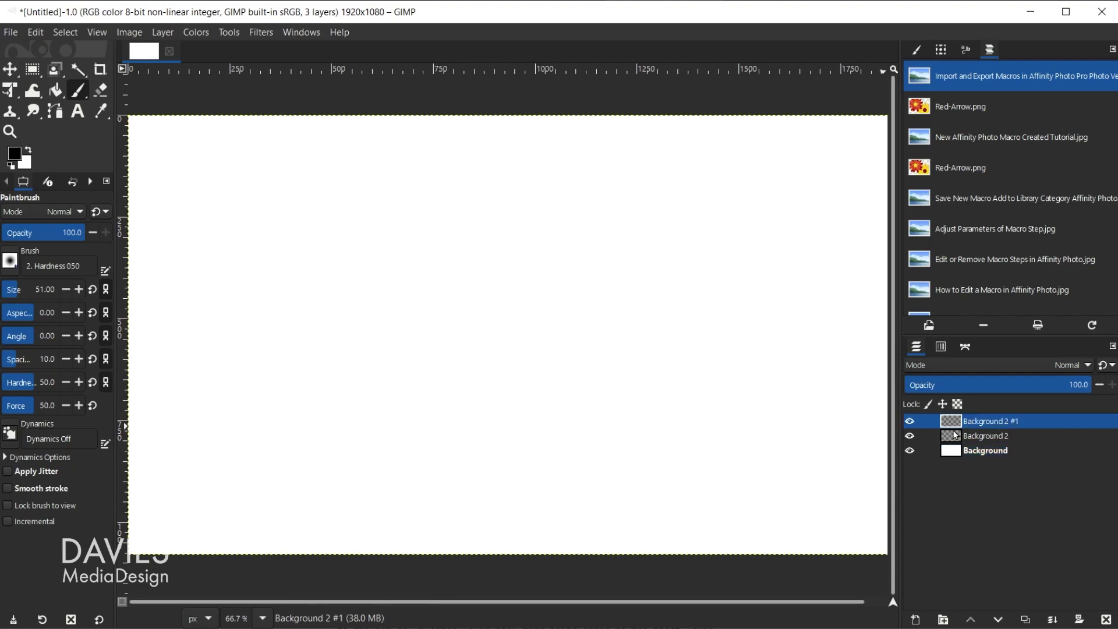
pyautogui.click(953, 436)
pyautogui.click(950, 453)
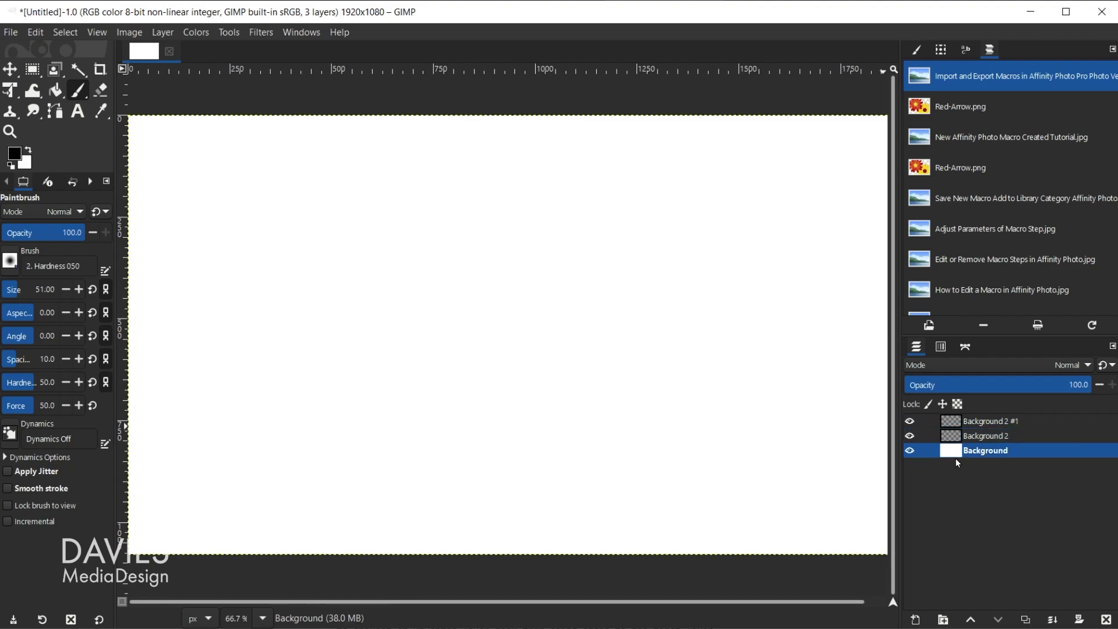
pyautogui.click(950, 421)
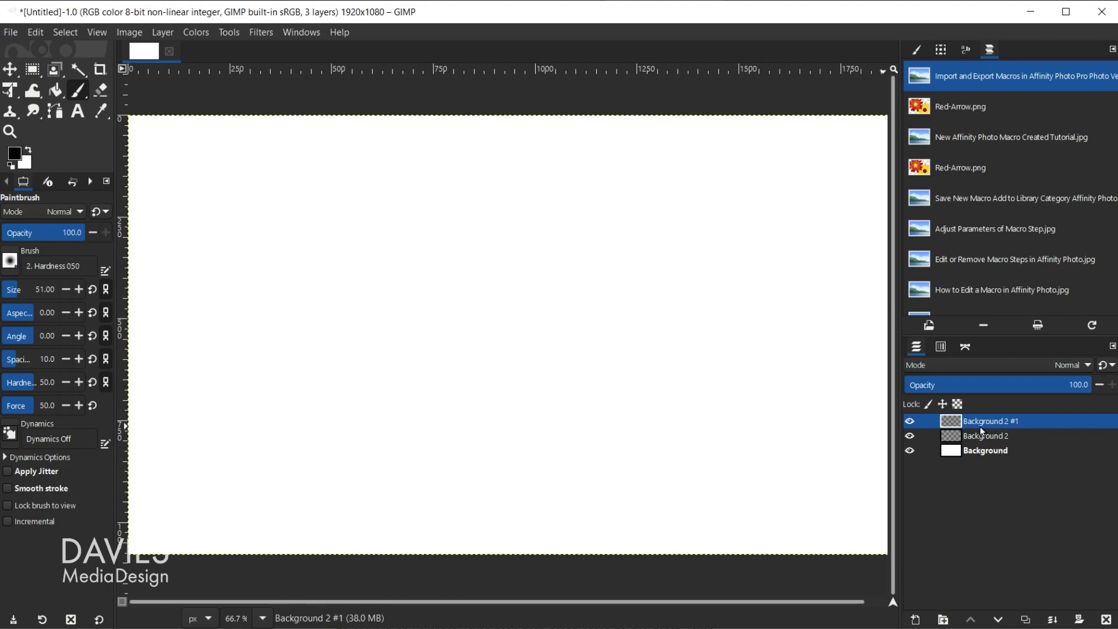
pyautogui.keyDown('shift'); pyautogui.click(947, 452); pyautogui.keyUp('shift')
pyautogui.moveTo(946, 454); pyautogui.dragTo(955, 426)
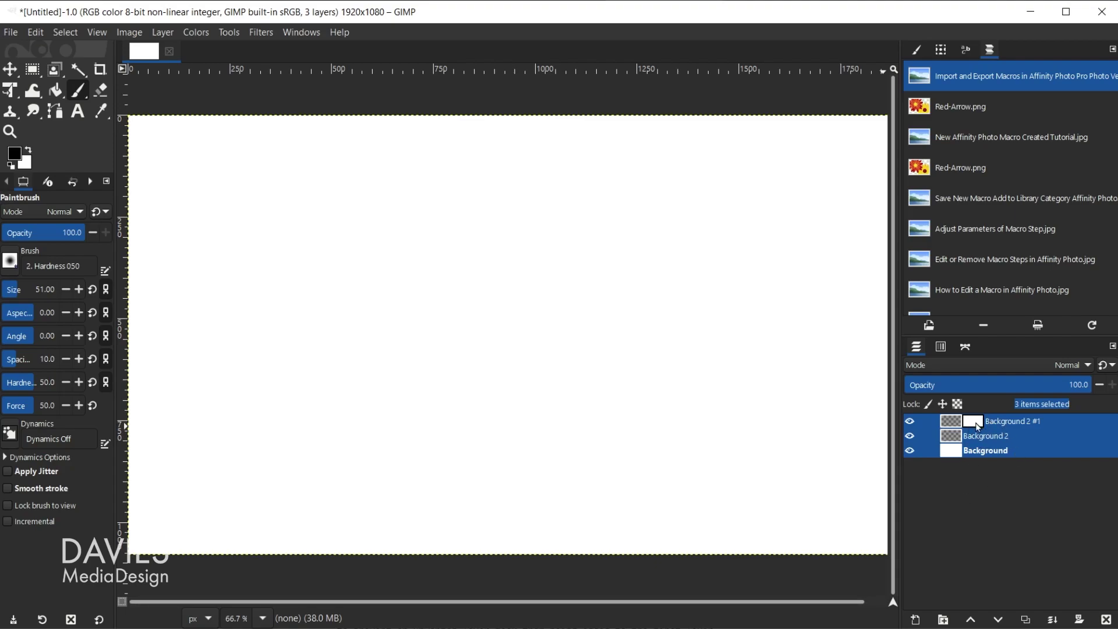
pyautogui.click(1027, 14)
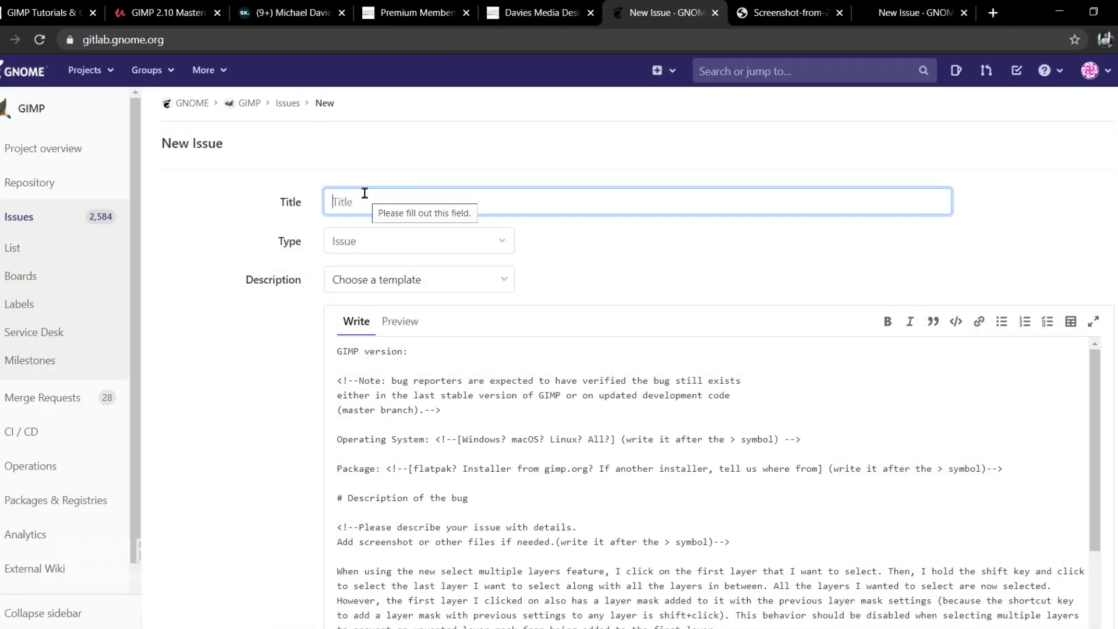
# Title the issue 'Layer Mask Added to First Layer When Selecting Multiple Layers with Shift Shortkey Key'.
pyautogui.write('Layer Mask Added to First Layer When Selecting Multiple Layers with Shift')
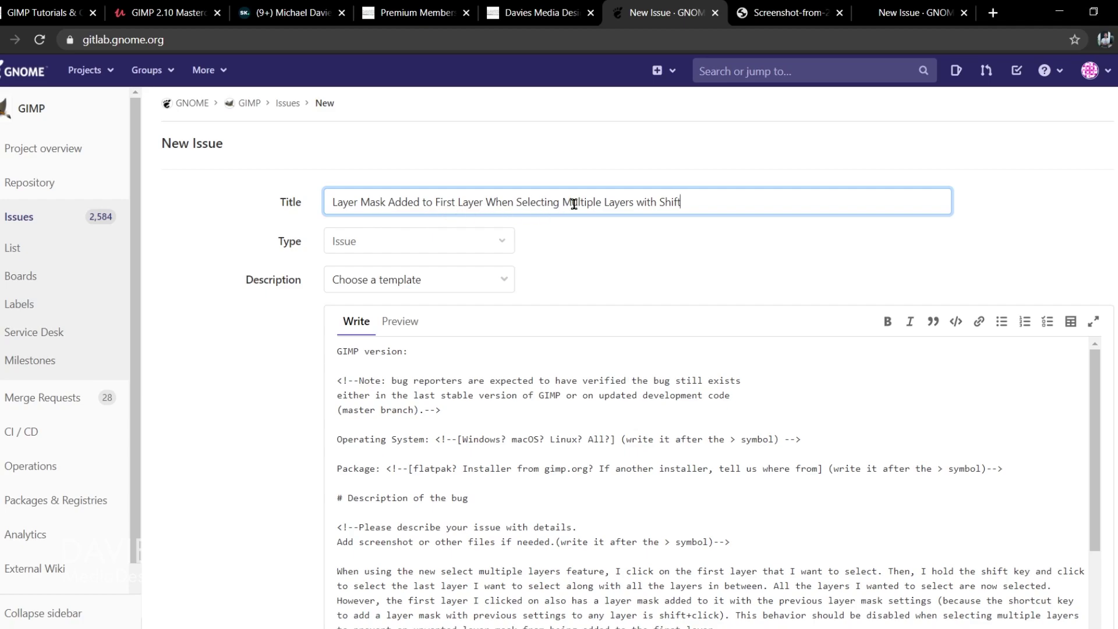
pyautogui.write('Sh')
pyautogui.write('ortkey Key')
pyautogui.rightClick(699, 202)
pyautogui.click(748, 208)
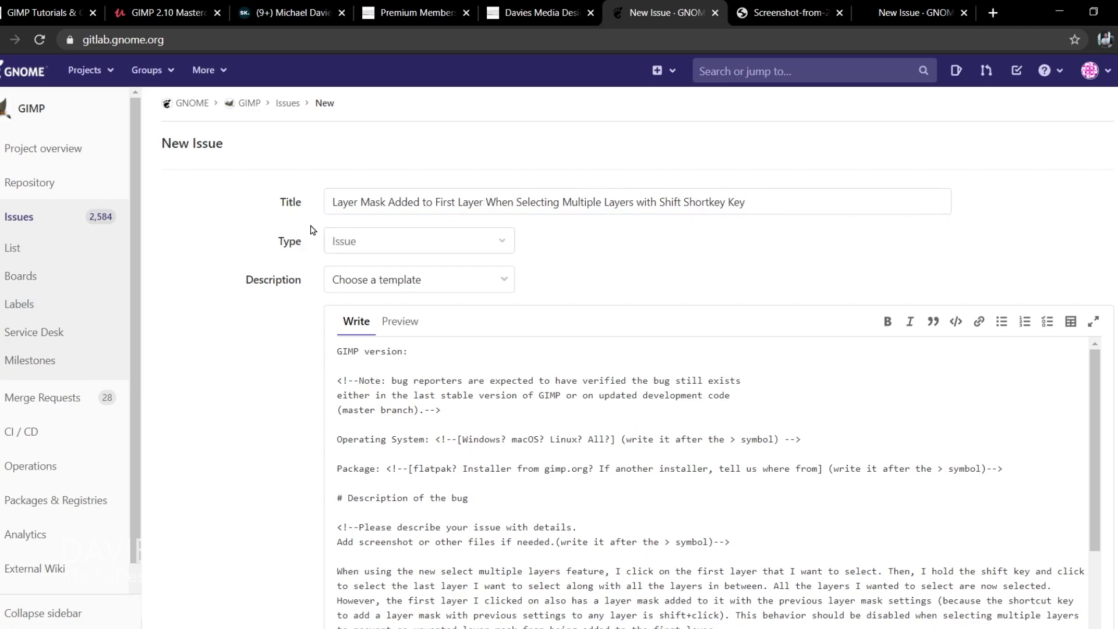
# Keep the issue type as Issue and bring up the description templates.
pyautogui.click(394, 243)
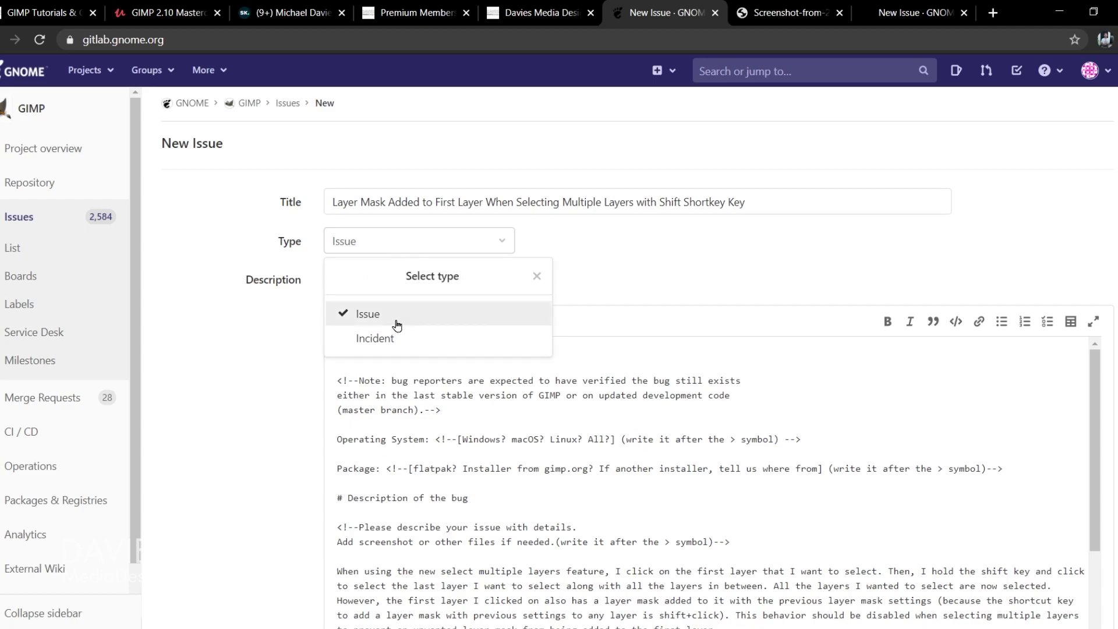
pyautogui.click(432, 324)
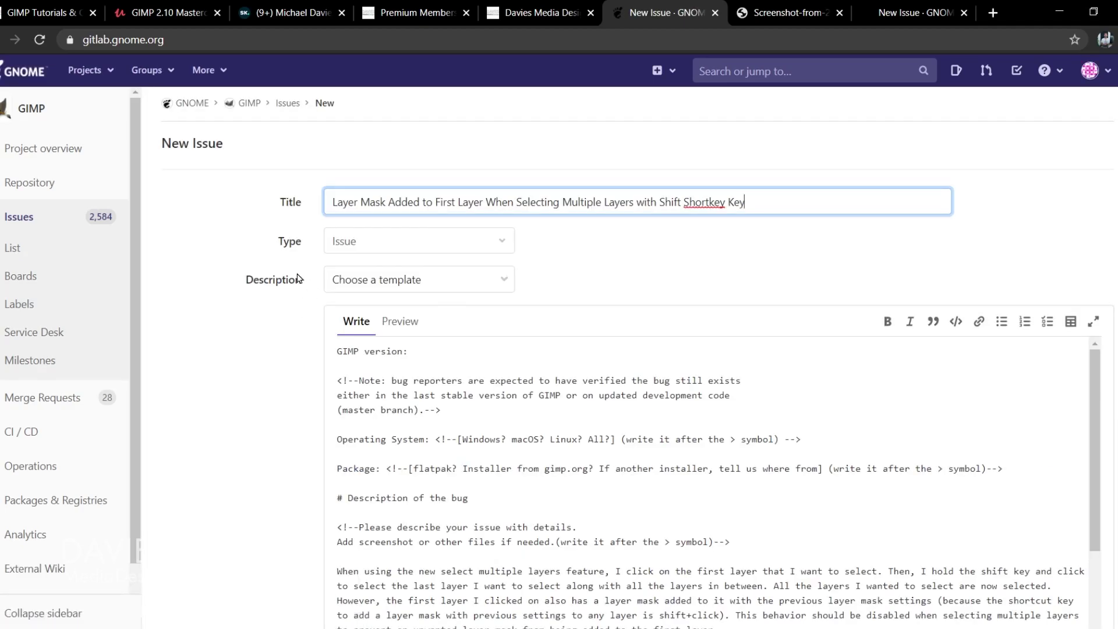
pyautogui.click(400, 283)
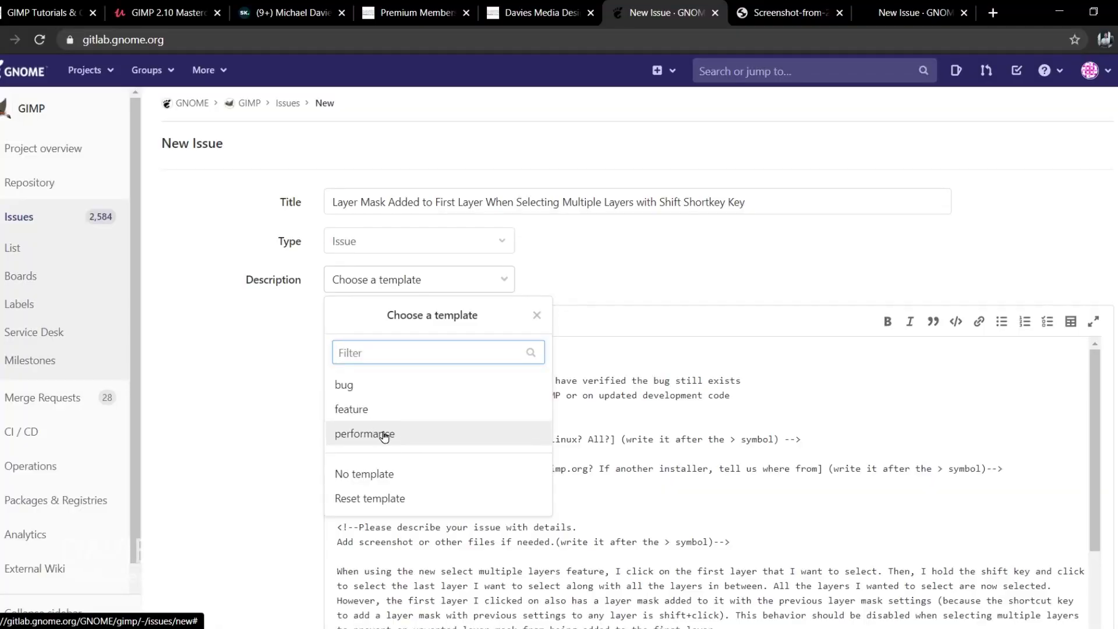
# Choose the bug template, cut the existing bug paragraph, and apply the template.
pyautogui.click(432, 386)
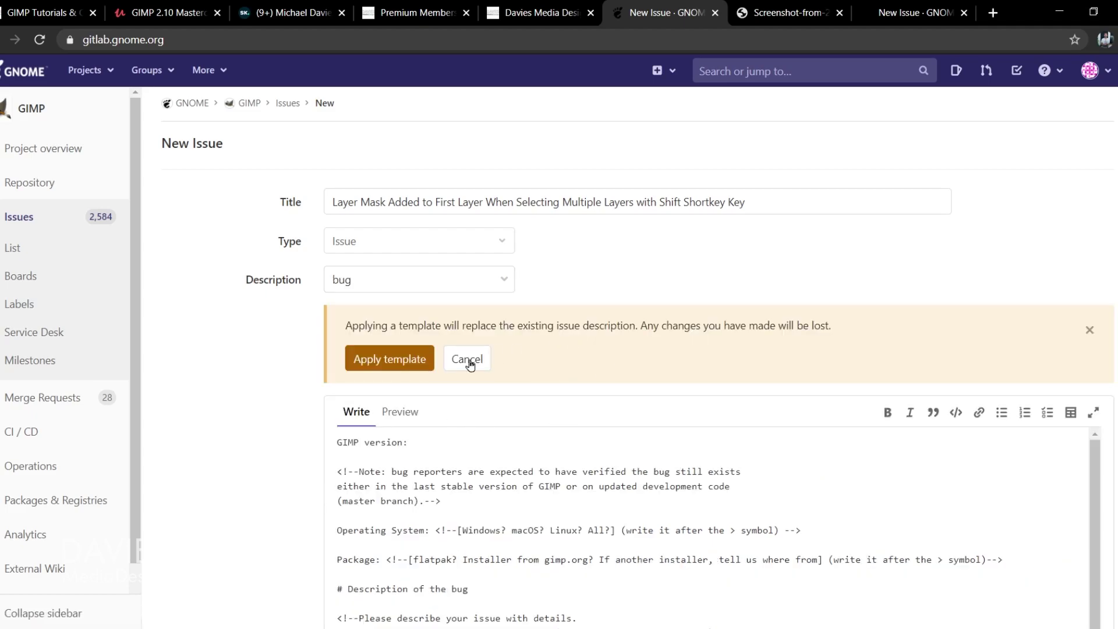
pyautogui.scroll(-3, 465, 506)
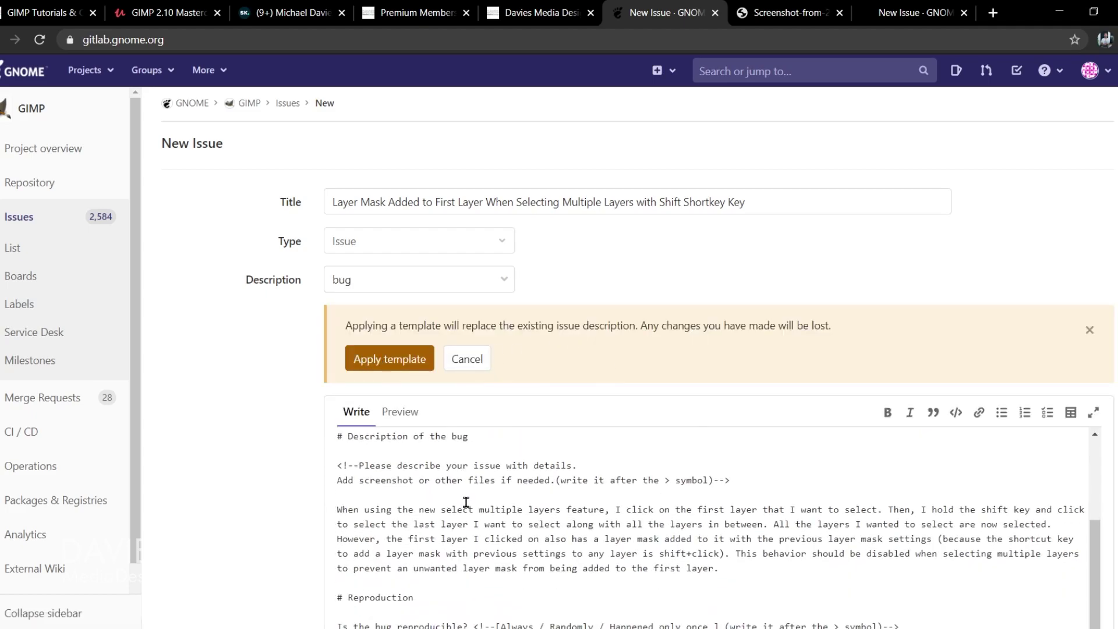
pyautogui.moveTo(728, 576); pyautogui.dragTo(334, 511)
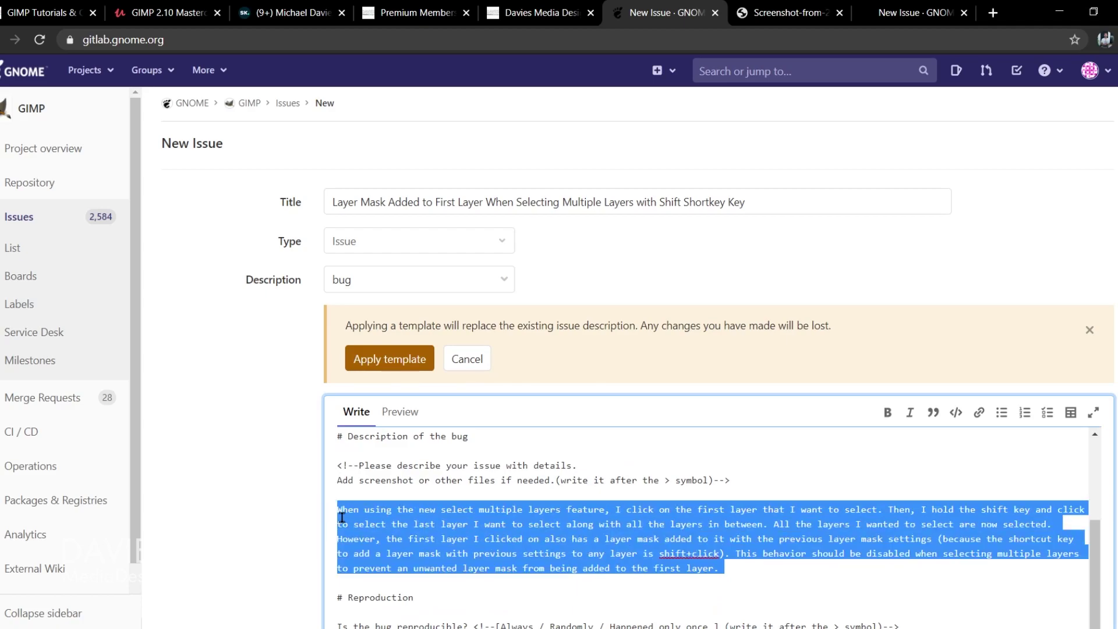
pyautogui.hotkey('ctrl', 'x')
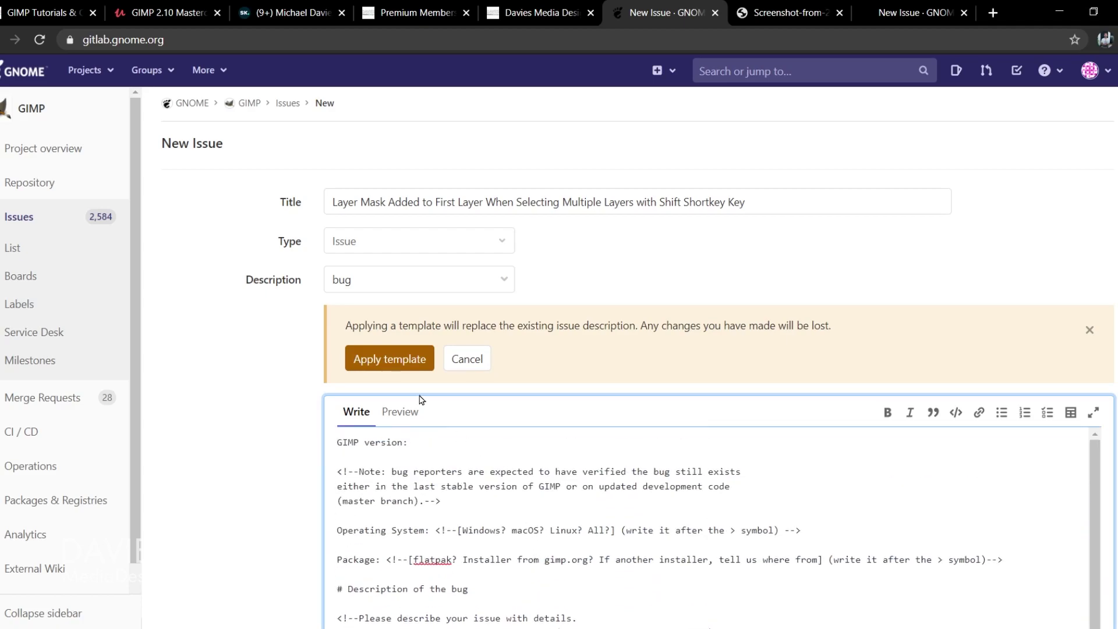
pyautogui.click(405, 357)
pyautogui.scroll(4, 231, 387)
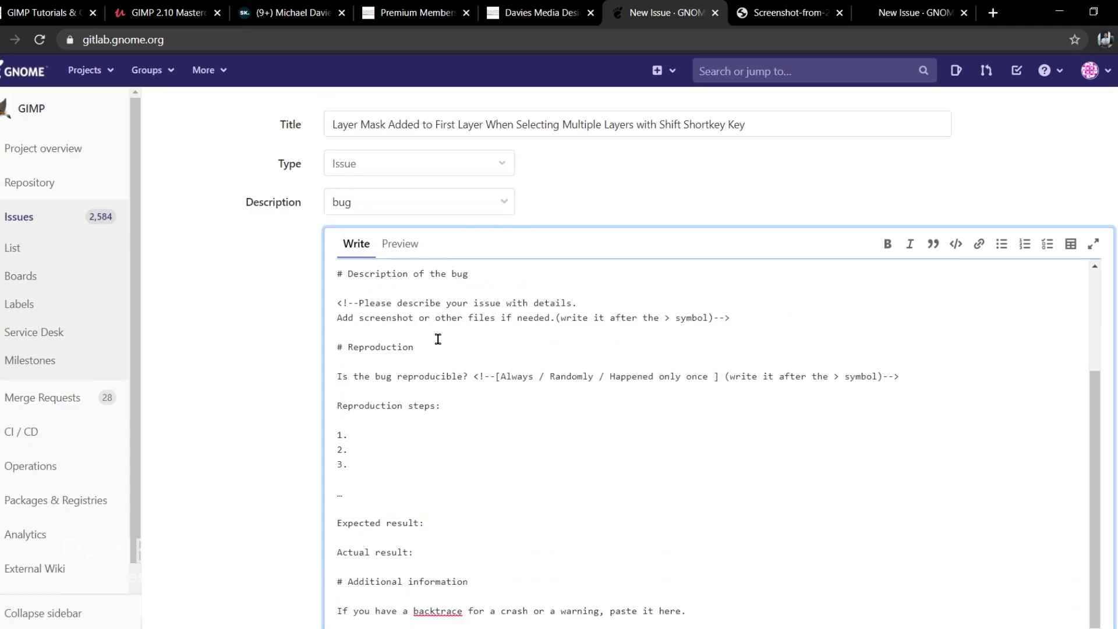
pyautogui.scroll(5, 529, 300)
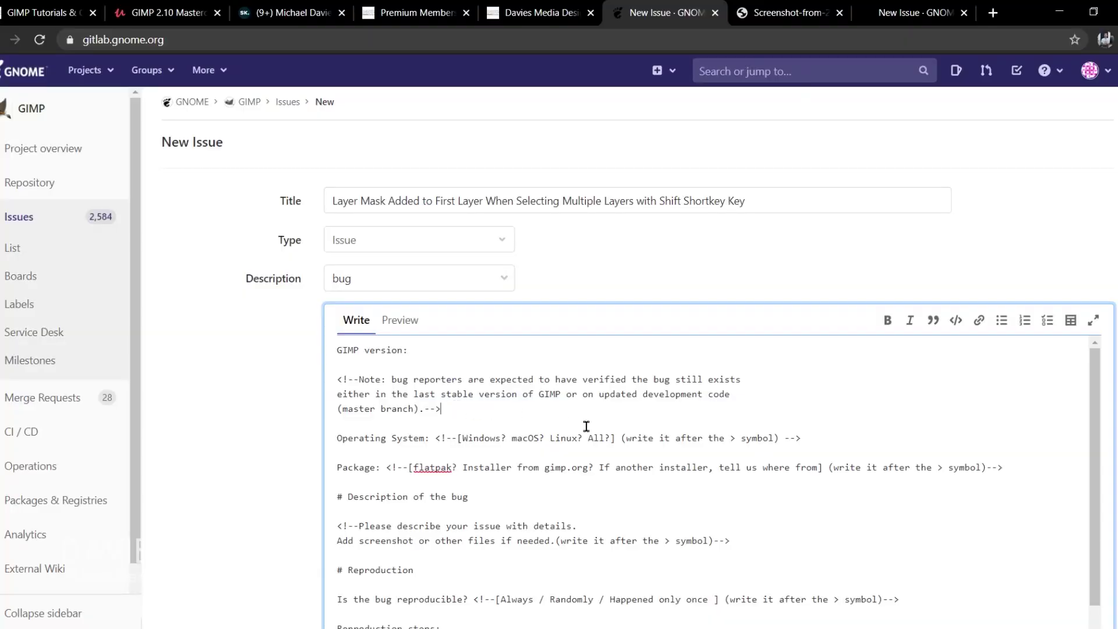
# Fill the template with GIMP 2.99.2, Windows, and 'gimp.org development versions download page' as package.
pyautogui.press('Return')
pyautogui.press('Return')
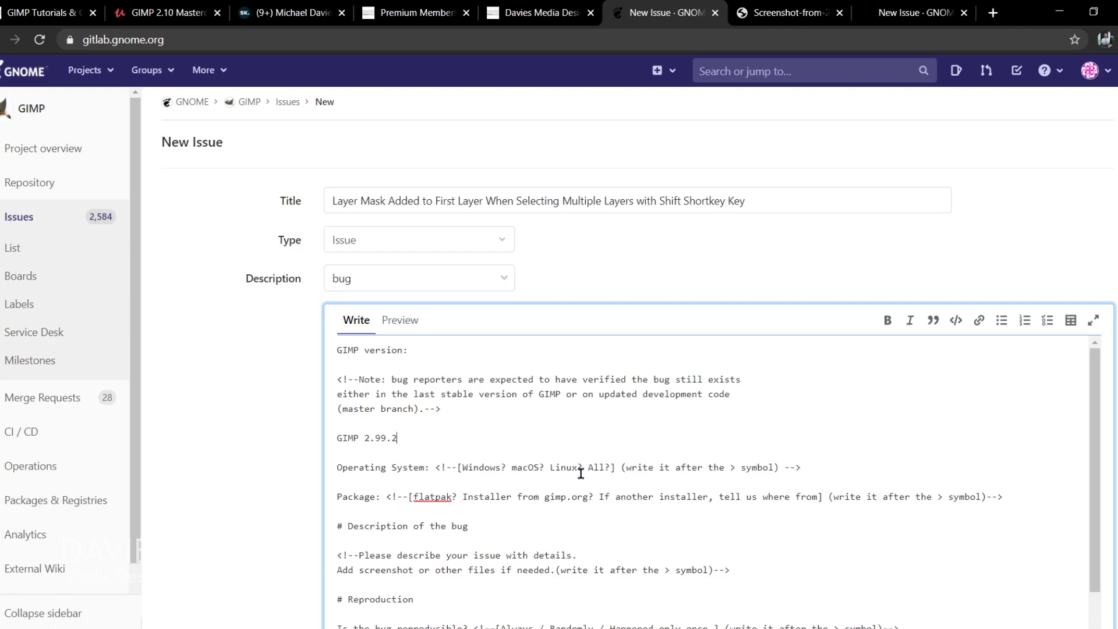
pyautogui.click(844, 468)
pyautogui.scroll(-1, 372, 492)
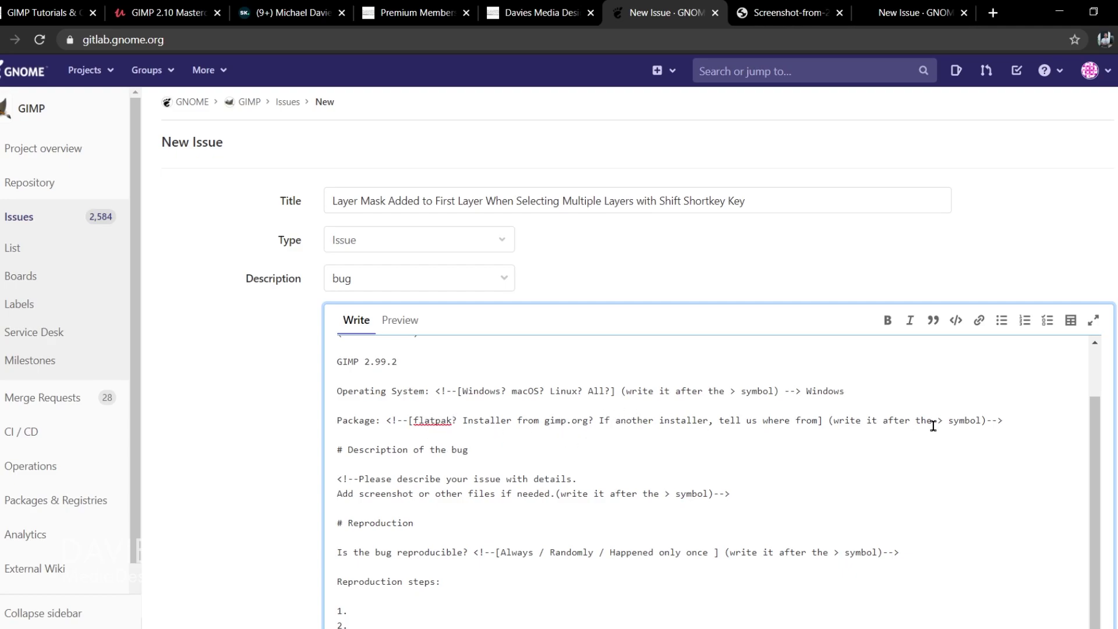
pyautogui.click(1006, 424)
pyautogui.write('gimp.org development versions download page')
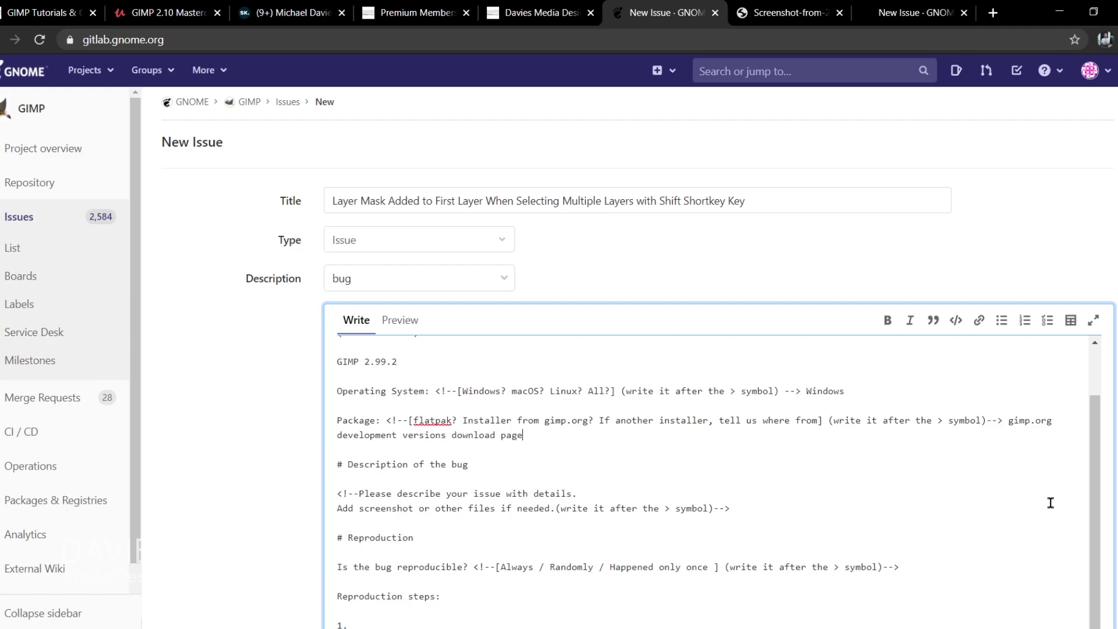
pyautogui.scroll(-1, 708, 457)
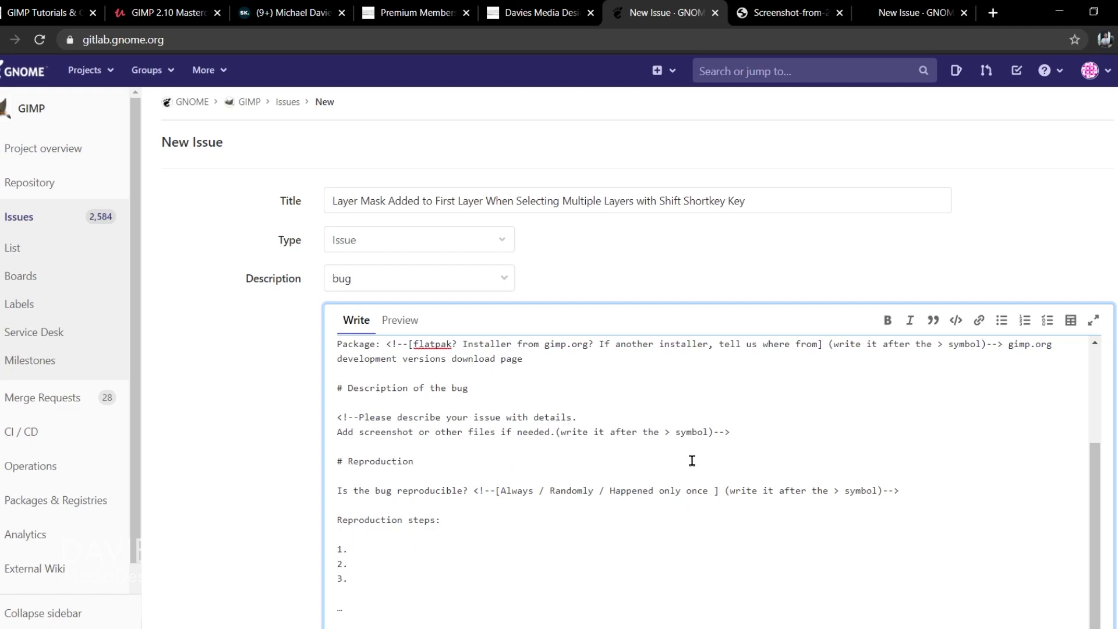
# Paste the bug explanation paragraph below the description instructions and remove the extra blank line.
pyautogui.click(732, 435)
pyautogui.press('Return')
pyautogui.press('Return')
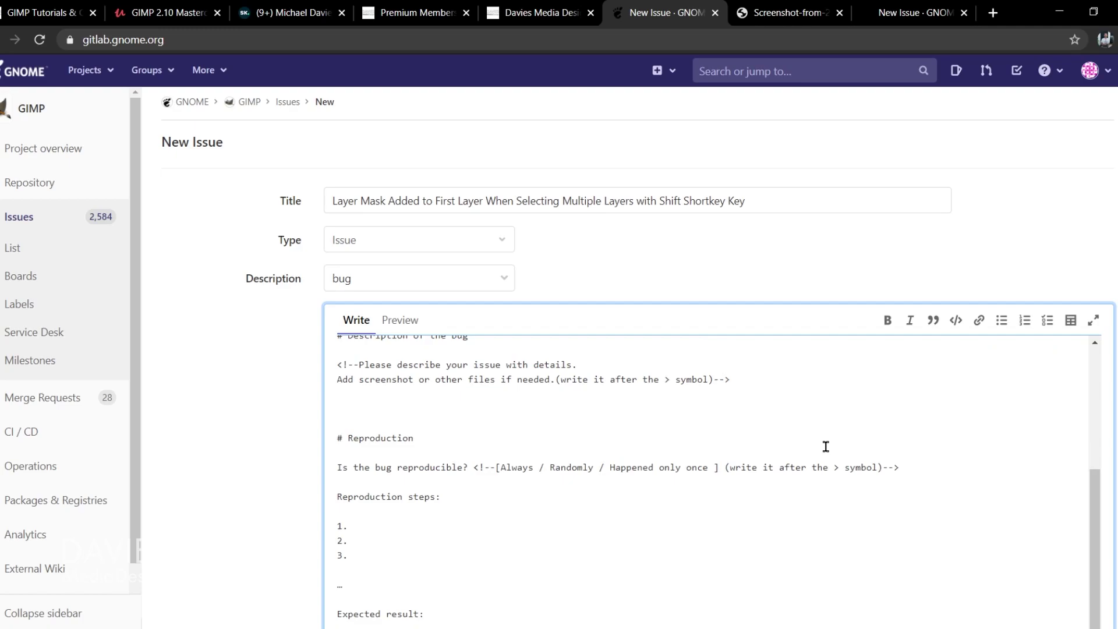
pyautogui.hotkey('ctrl', 'v')
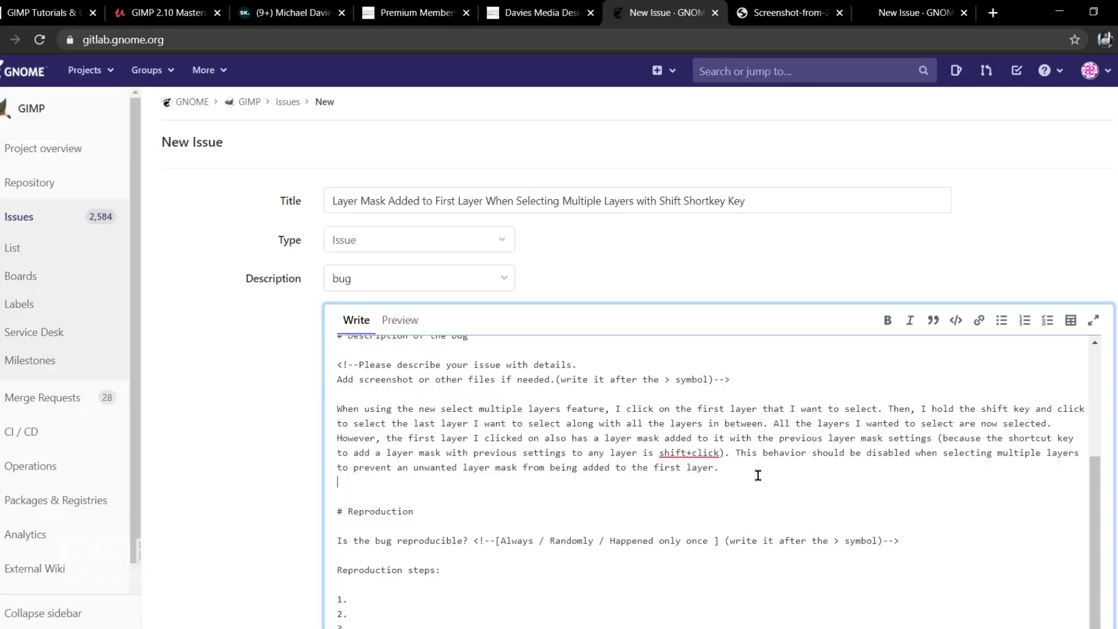
pyautogui.press('BackSpace')
pyautogui.scroll(-2, 369, 516)
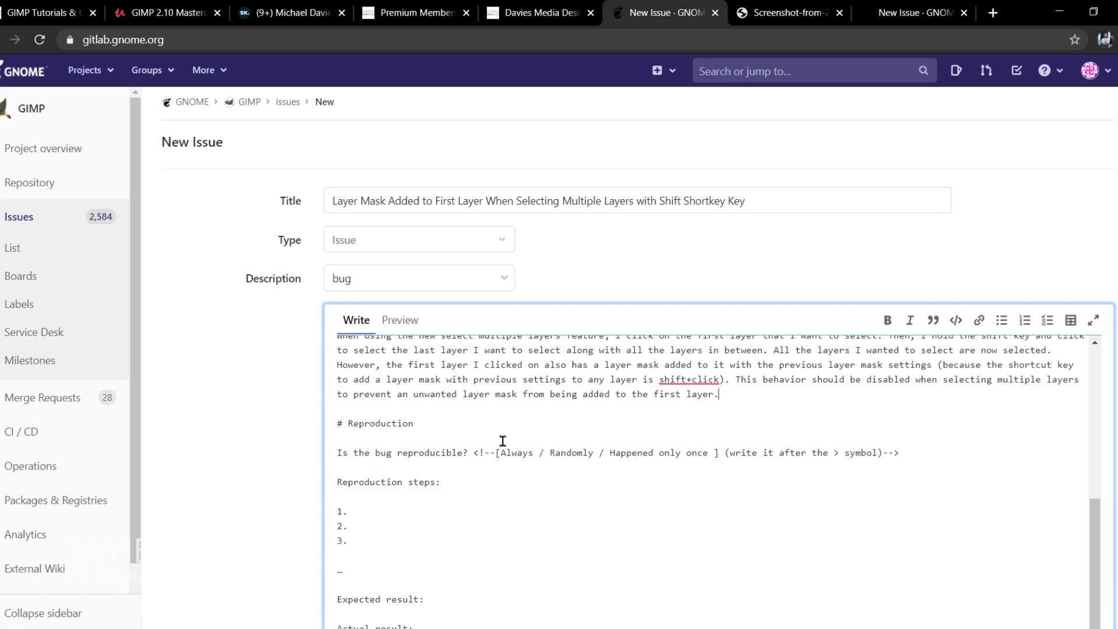
# Mark reproducibility as 'Always' and write step 1: create 3 or more layers, clicking one to make it active.
pyautogui.click(908, 445)
pyautogui.write('Always')
pyautogui.click(421, 510)
pyautogui.write('Create 3 or more layers in the layers panel')
pyautogui.click(395, 511)
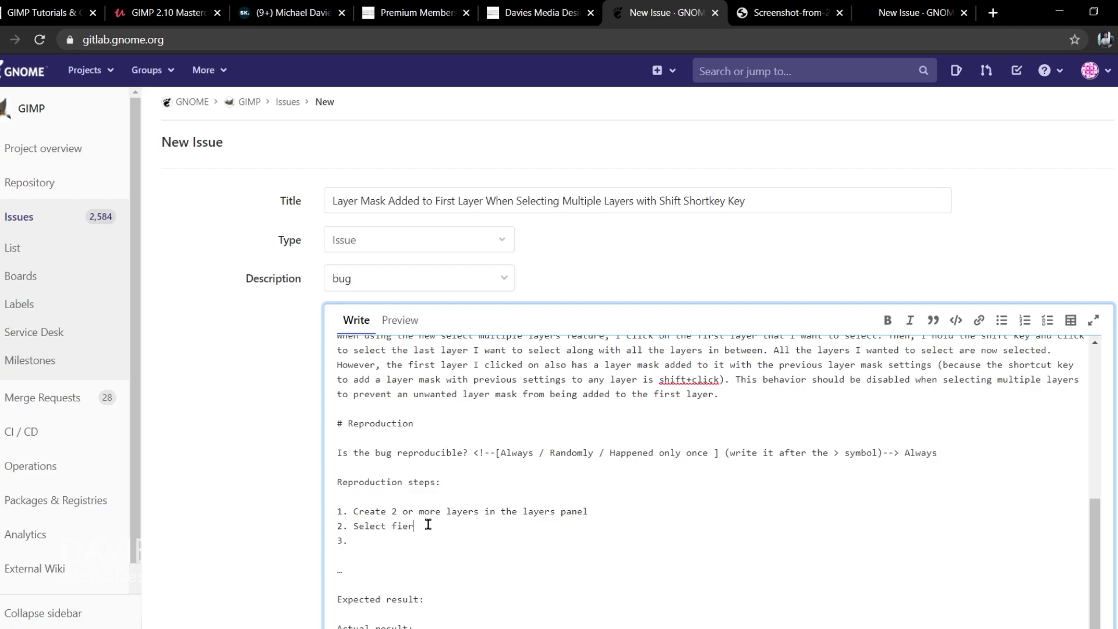
pyautogui.write('(click on the layer to make it active)')
# Add steps: Shift+click the last layer, all layers get selected, first layer gains an unwanted layer mask.
pyautogui.press('Down')
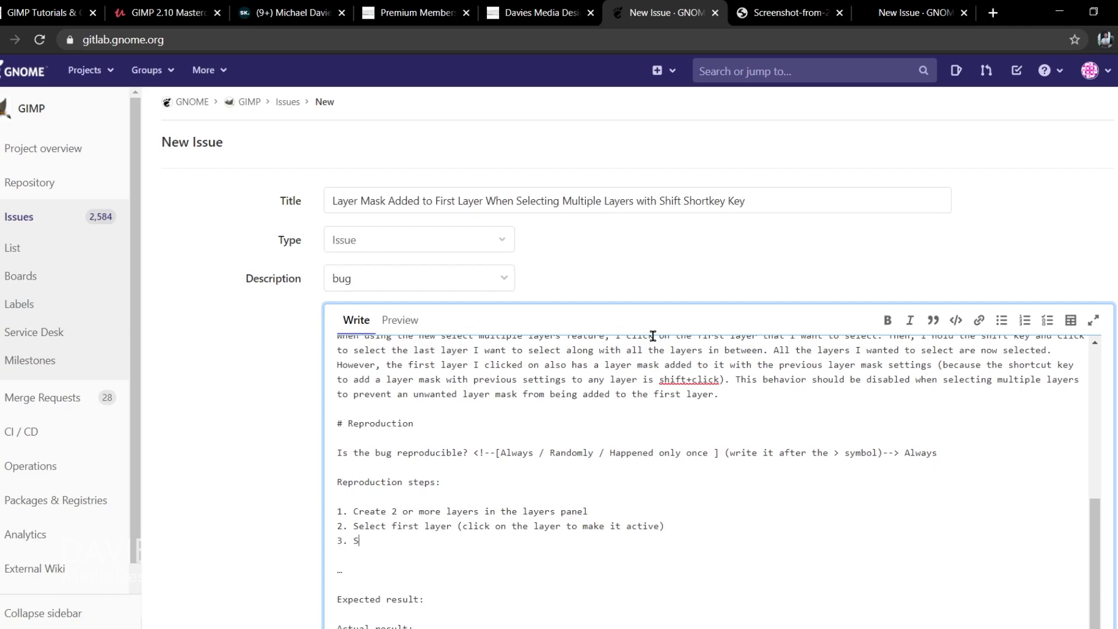
pyautogui.write('Shift+click on last layer that you want to select')
pyautogui.press('Return')
pyautogui.write('First and last layer, as well as all layers in between are selected')
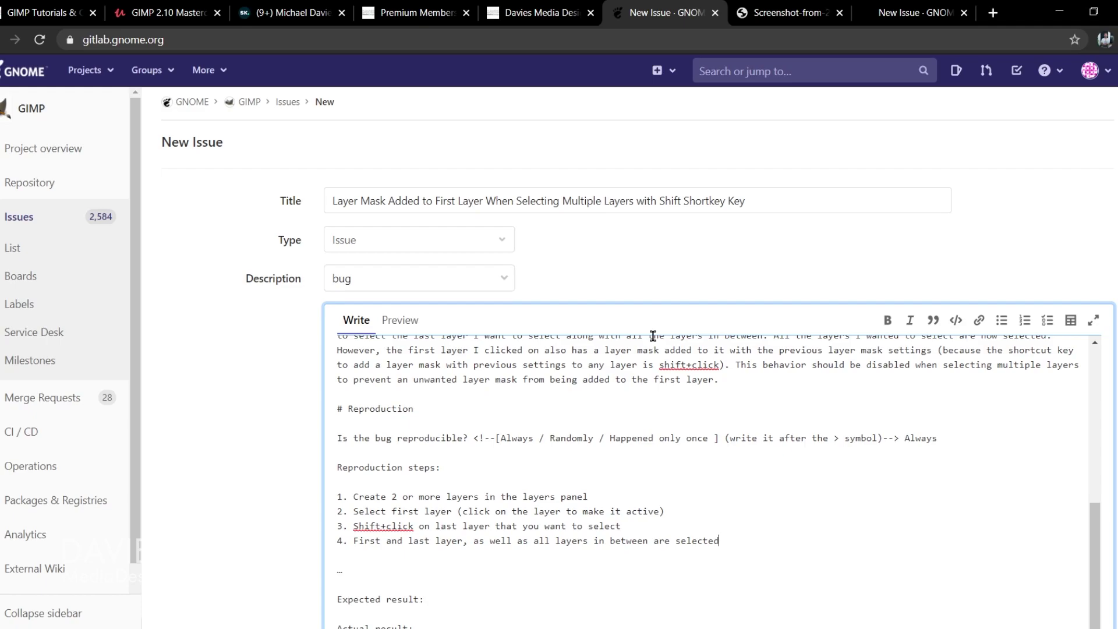
pyautogui.press('Return')
pyautogui.press('Return')
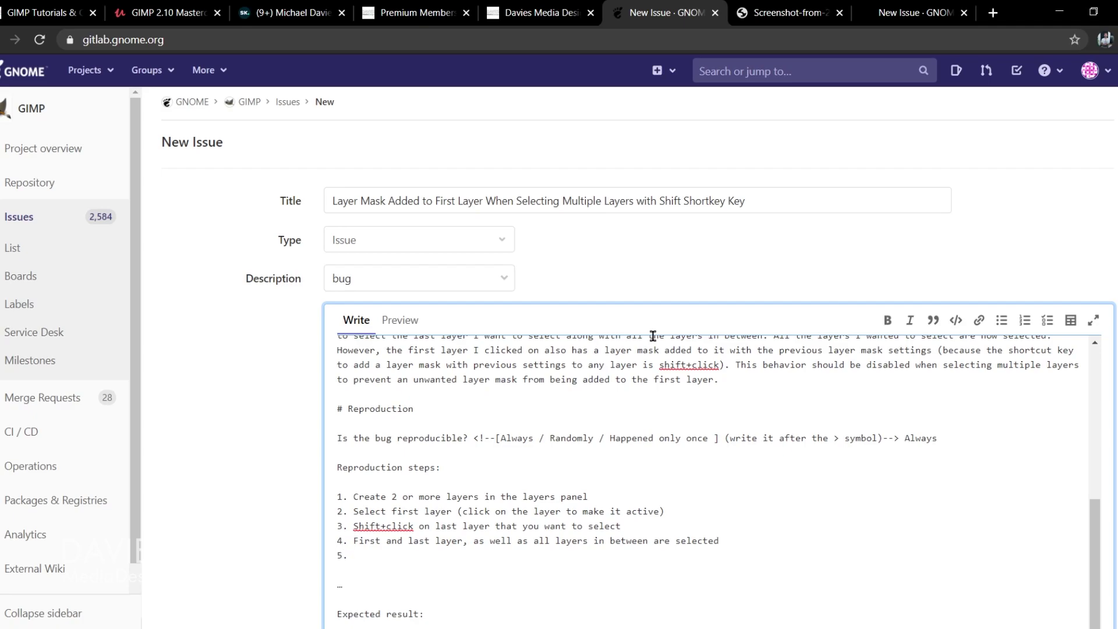
pyautogui.write('5. First layer that was selected now has a l')
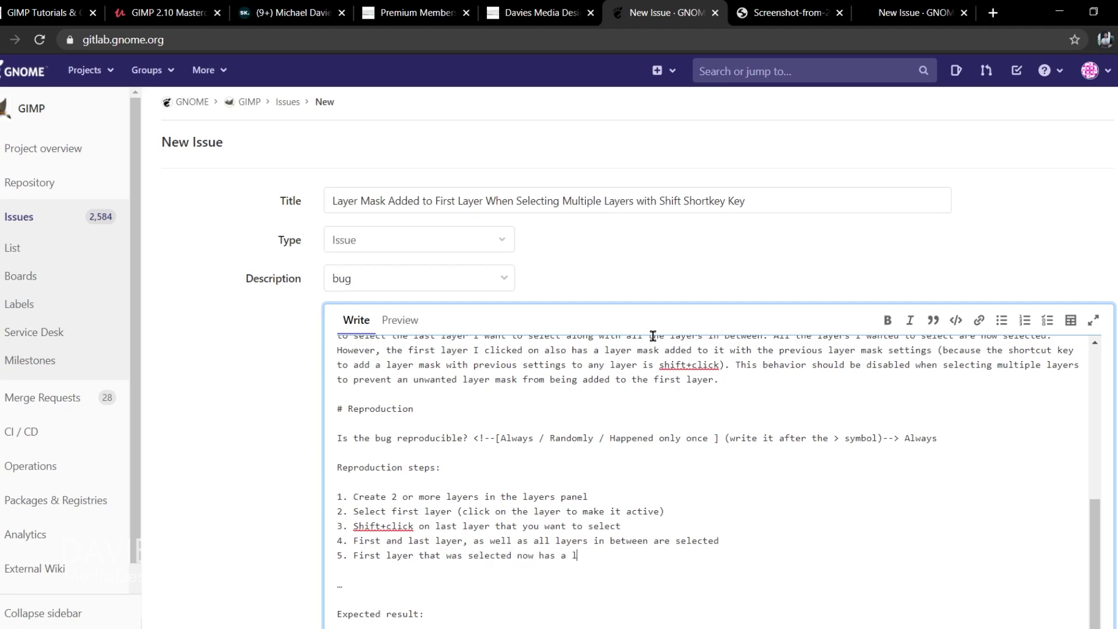
pyautogui.write('ayer mask with previous layer mask properties')
pyautogui.scroll(-2, 653, 336)
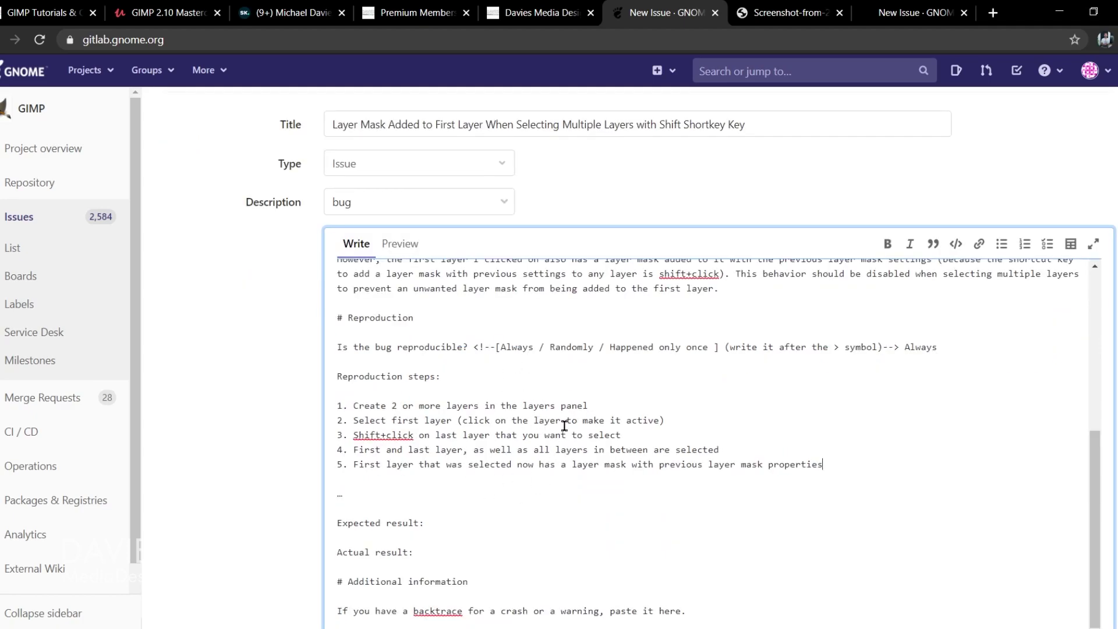
pyautogui.scroll(-2, 484, 427)
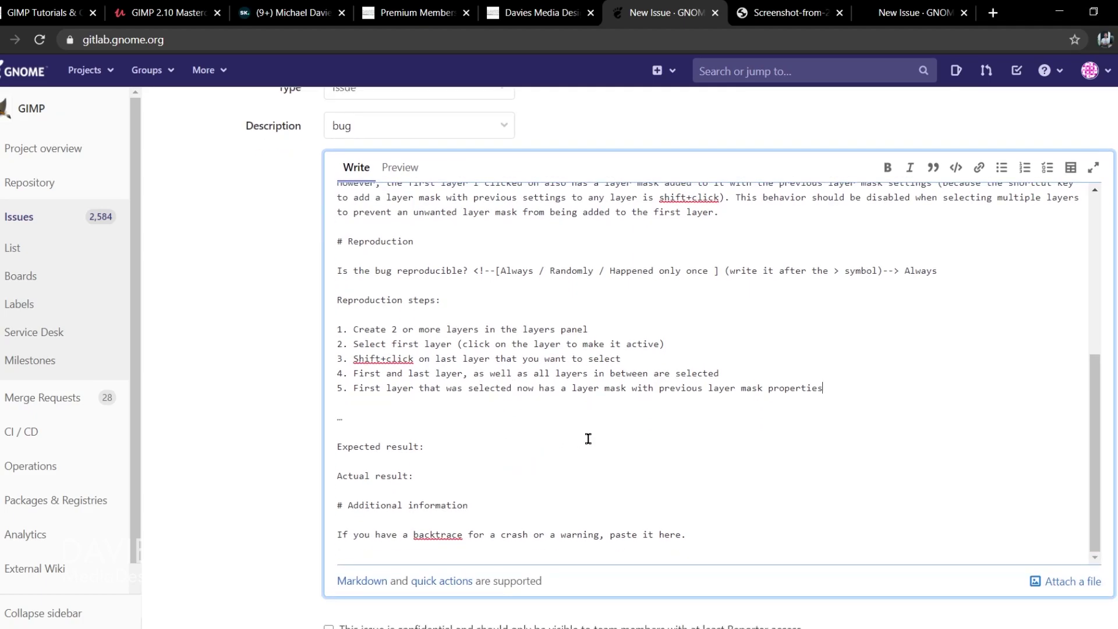
# Enter expected result 'All layers are selected, no layer mask applied' and the actual result with the previous mask settings.
pyautogui.click(446, 443)
pyautogui.write('All layers are selected, no layer mask applied')
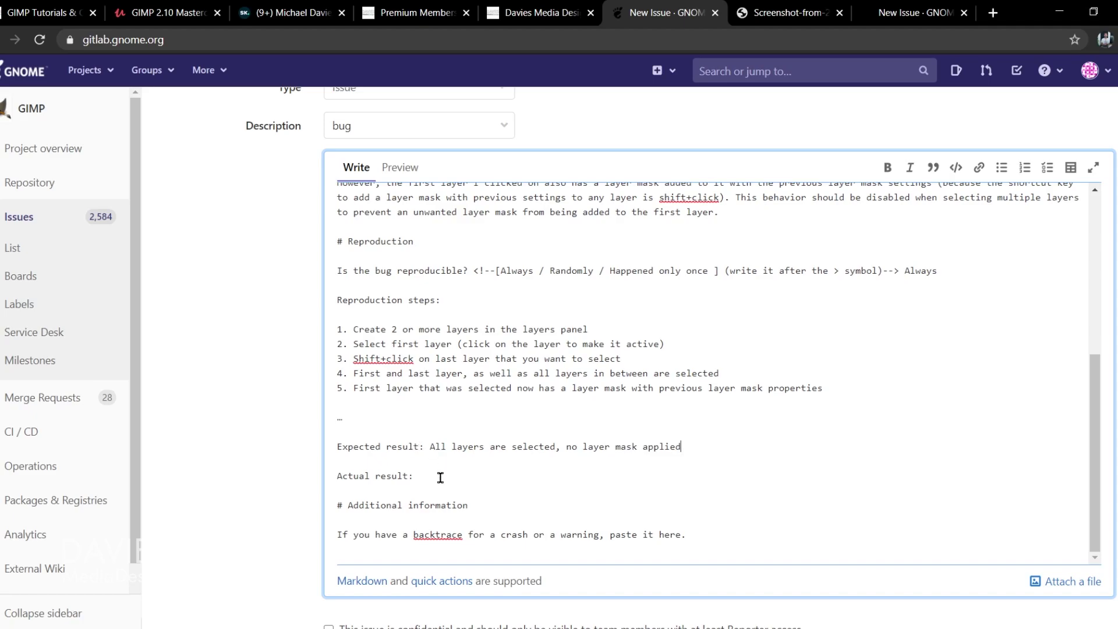
pyautogui.click(440, 478)
pyautogui.write('selected, first layer has layer ma')
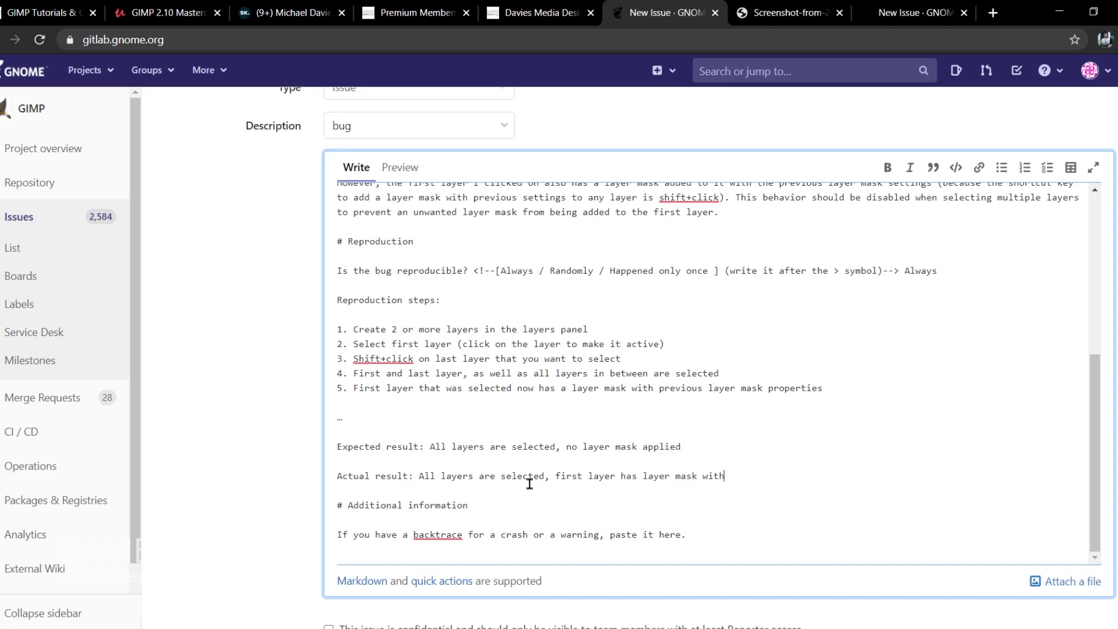
pyautogui.write('sk with previous layer mask settings')
pyautogui.scroll(-2, 513, 471)
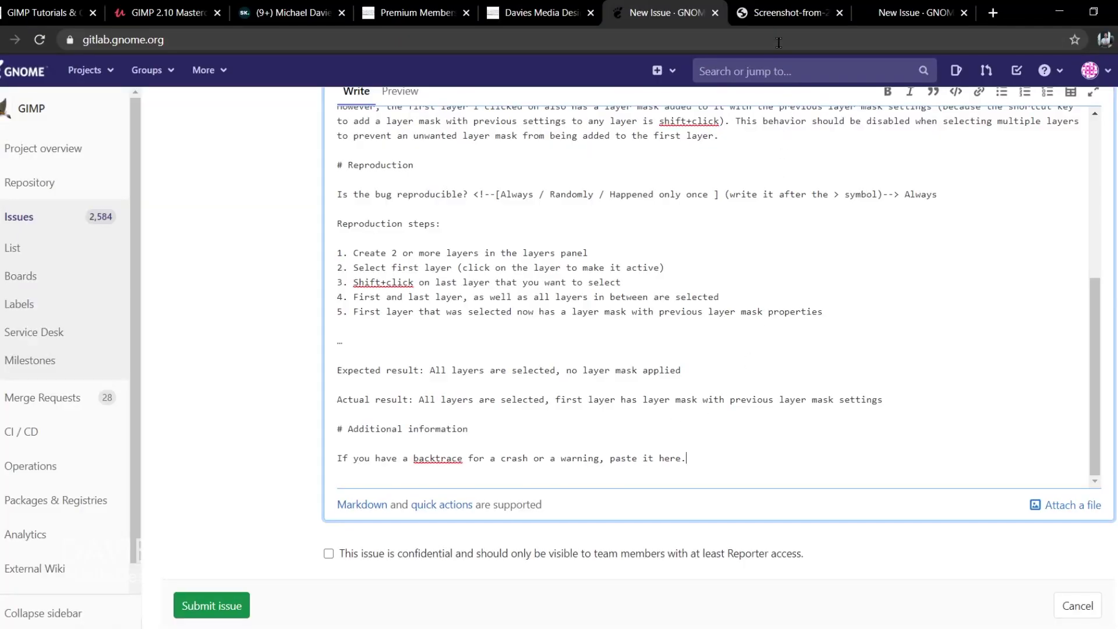
pyautogui.click(781, 12)
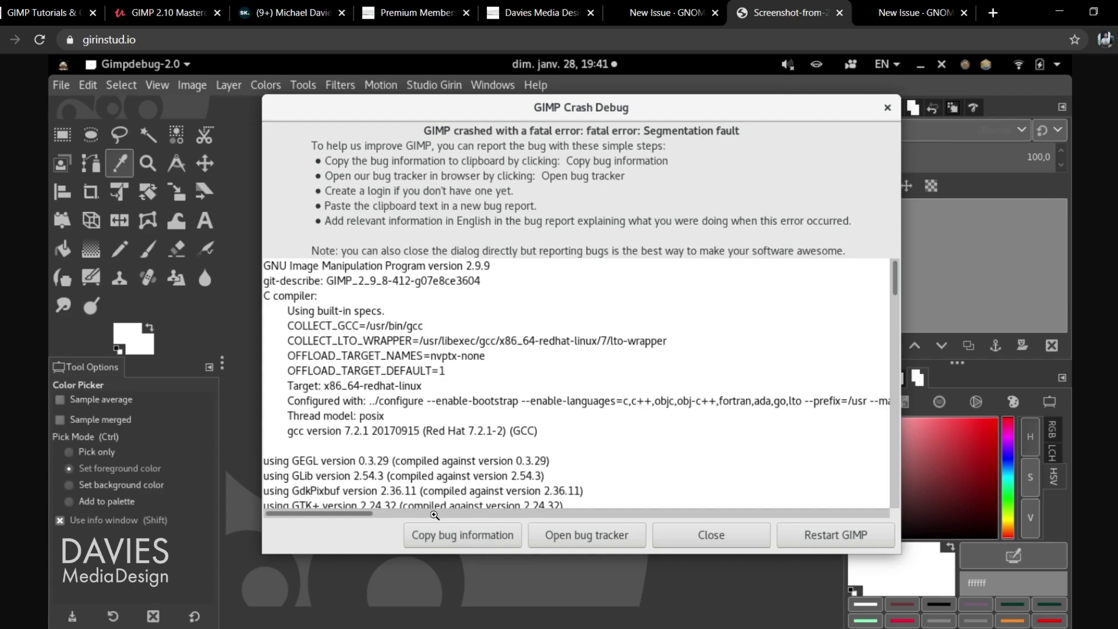
pyautogui.click(663, 12)
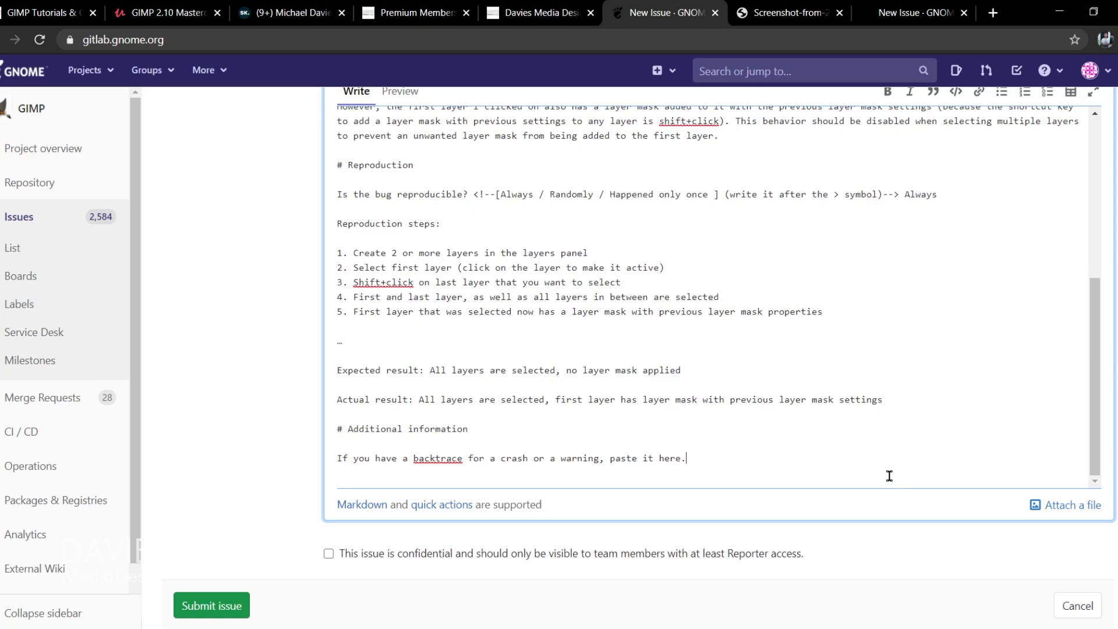
# Attach Layer_Mask_When_Selecting_Multiple_Layers_Bug.jpg from the Bug Screen Grab folder to the description.
pyautogui.scroll(6, 606, 274)
pyautogui.scroll(-6, 792, 394)
pyautogui.scroll(-1, 757, 384)
pyautogui.scroll(2, 839, 524)
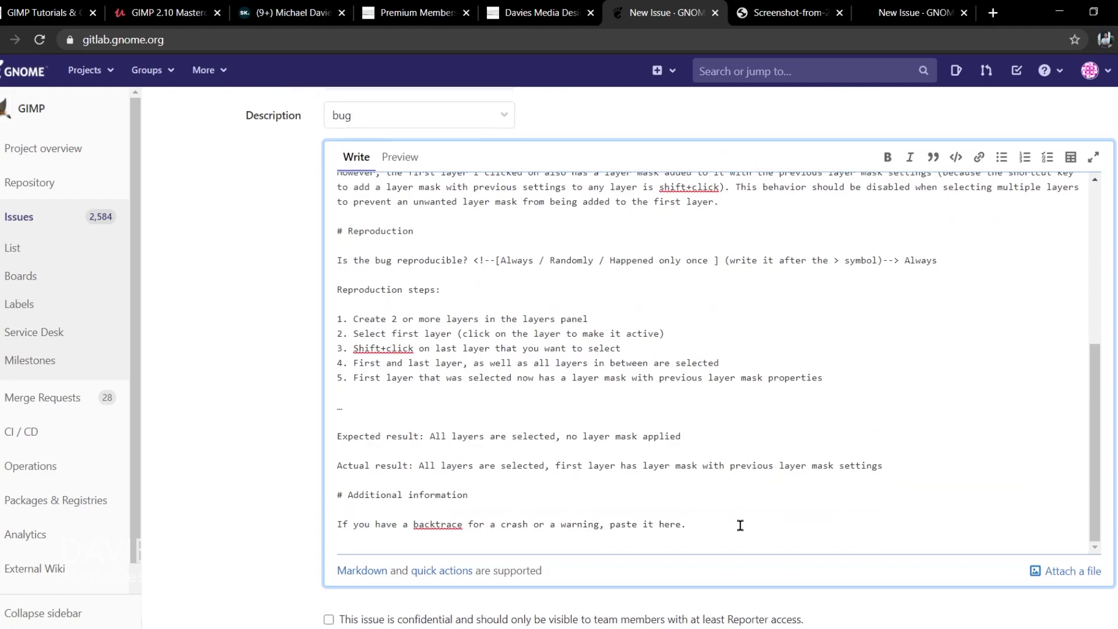
pyautogui.scroll(-1, 739, 527)
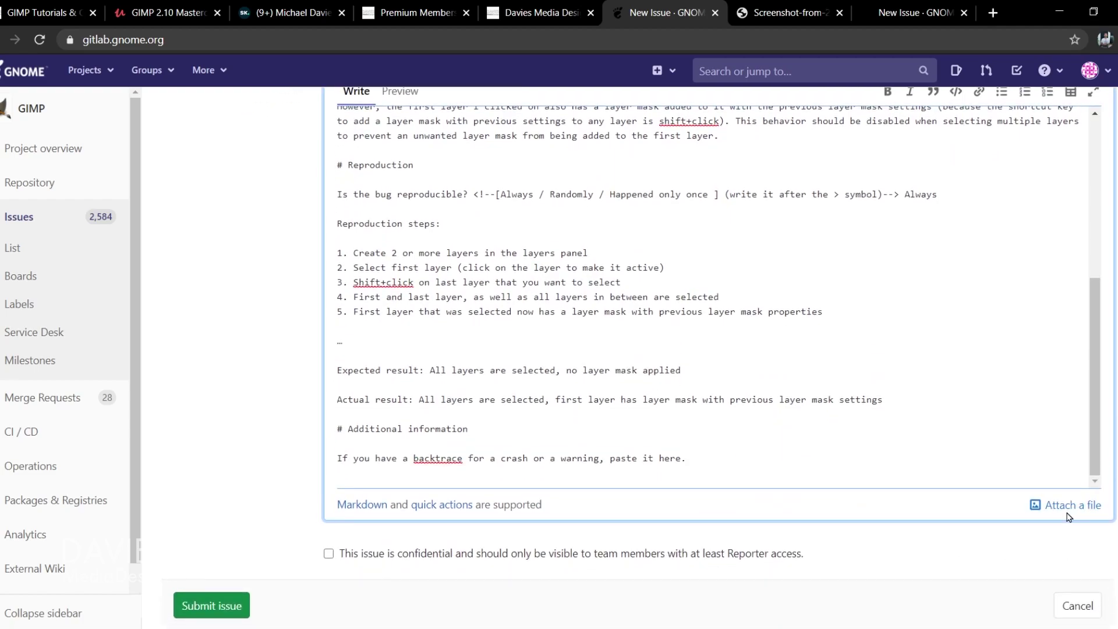
pyautogui.click(1063, 512)
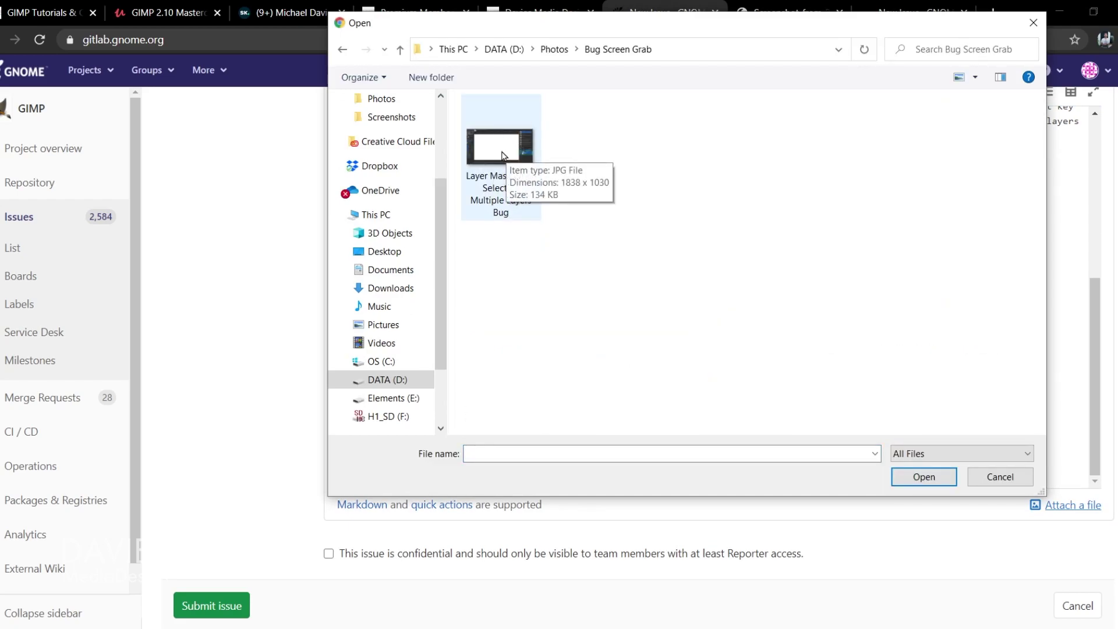
pyautogui.doubleClick(498, 142)
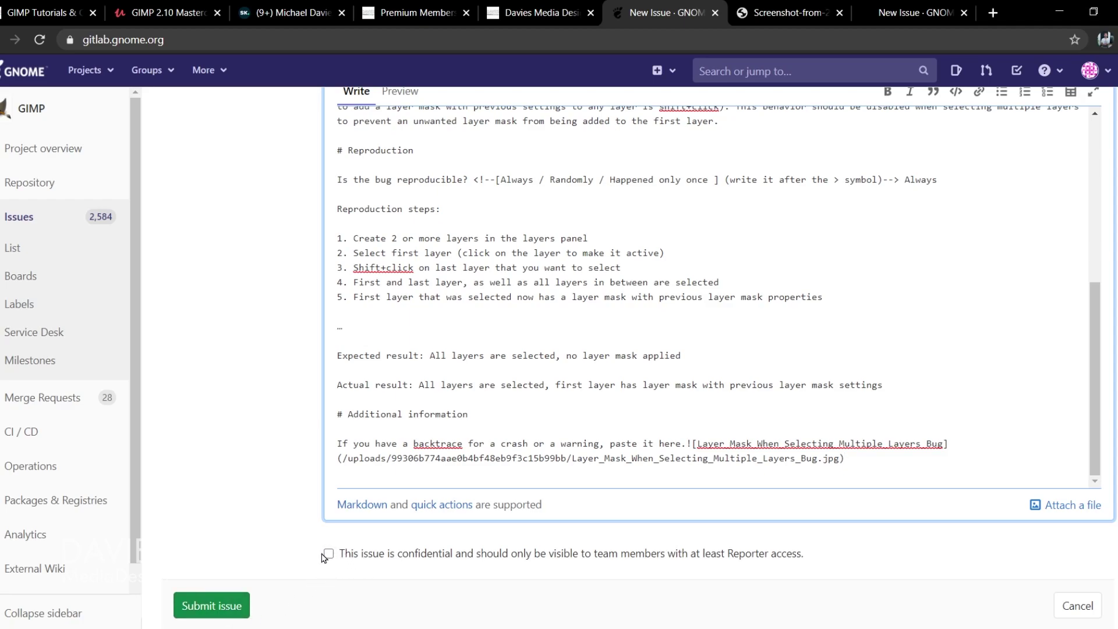
# Review the completed draft and submit the new bug issue.
pyautogui.scroll(3, 594, 392)
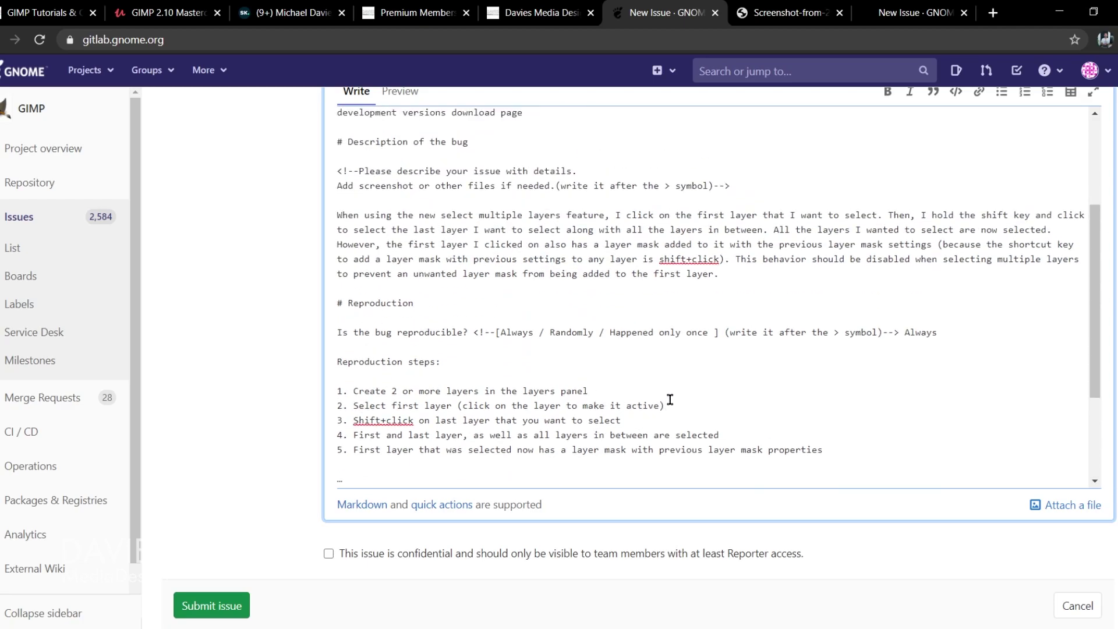
pyautogui.scroll(3, 702, 410)
pyautogui.scroll(4, 253, 326)
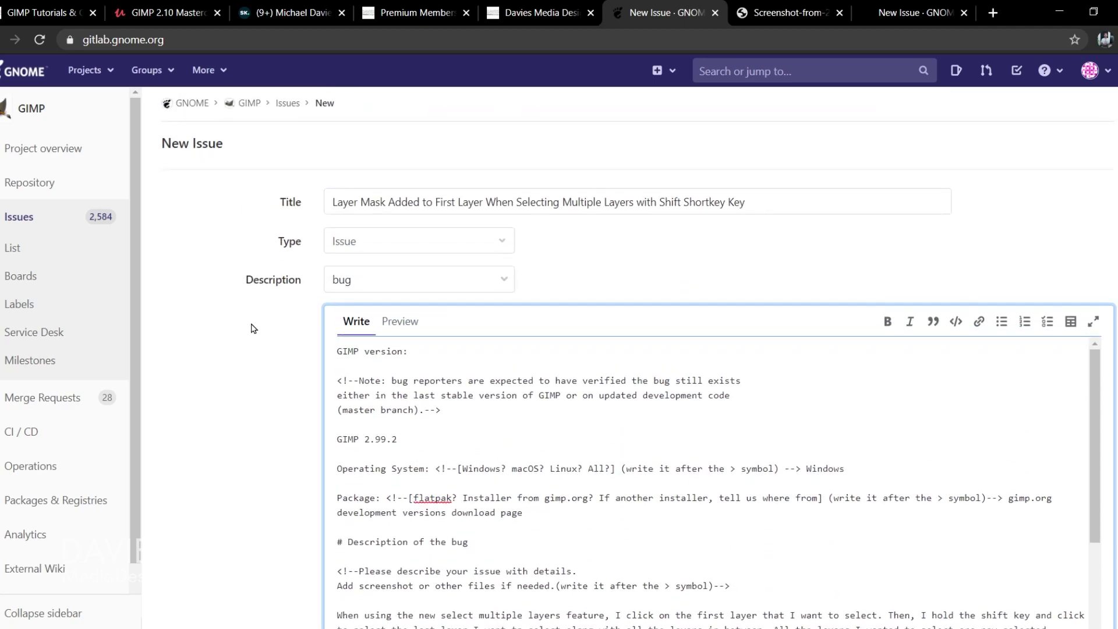
pyautogui.scroll(-5, 252, 328)
pyautogui.click(233, 530)
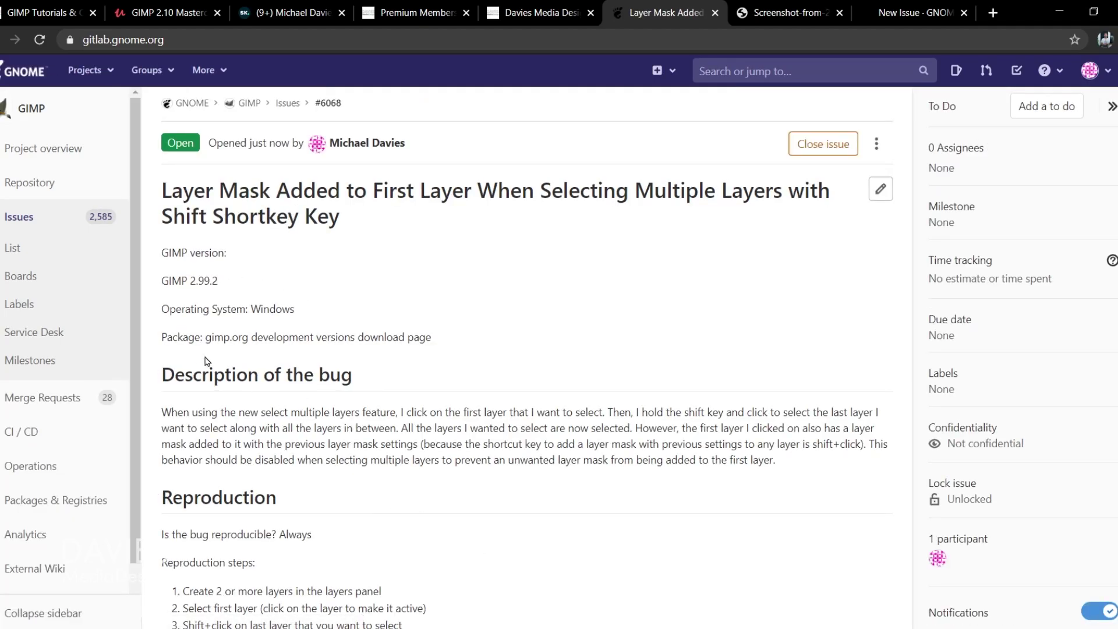
# Review the new issue #6068 page, then return to the GIMP issues list.
pyautogui.scroll(-3, 253, 254)
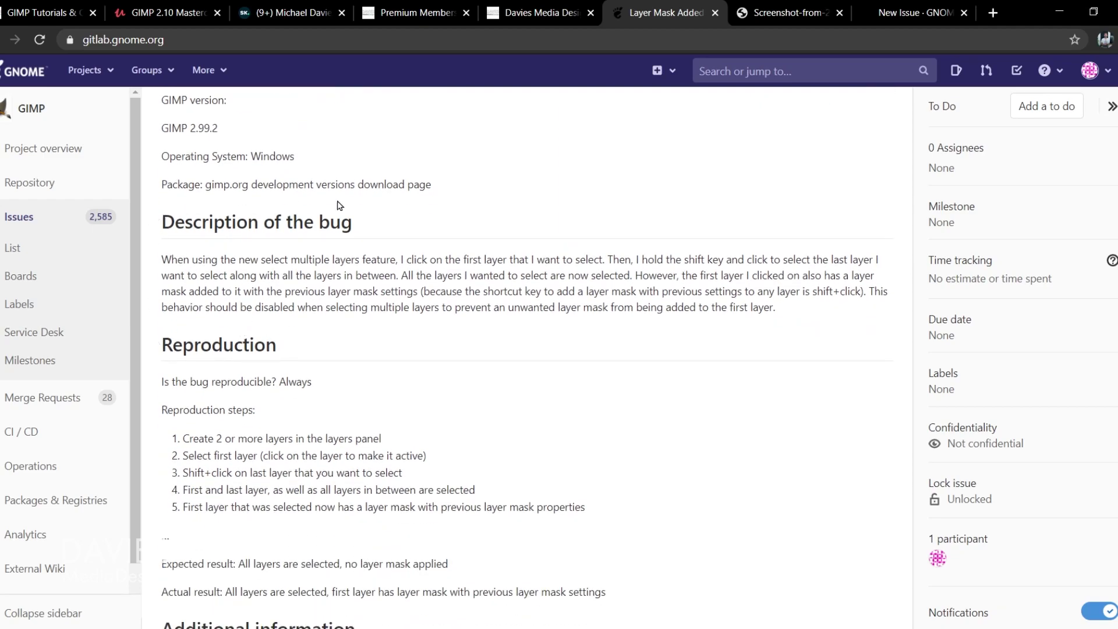
pyautogui.scroll(3, 166, 216)
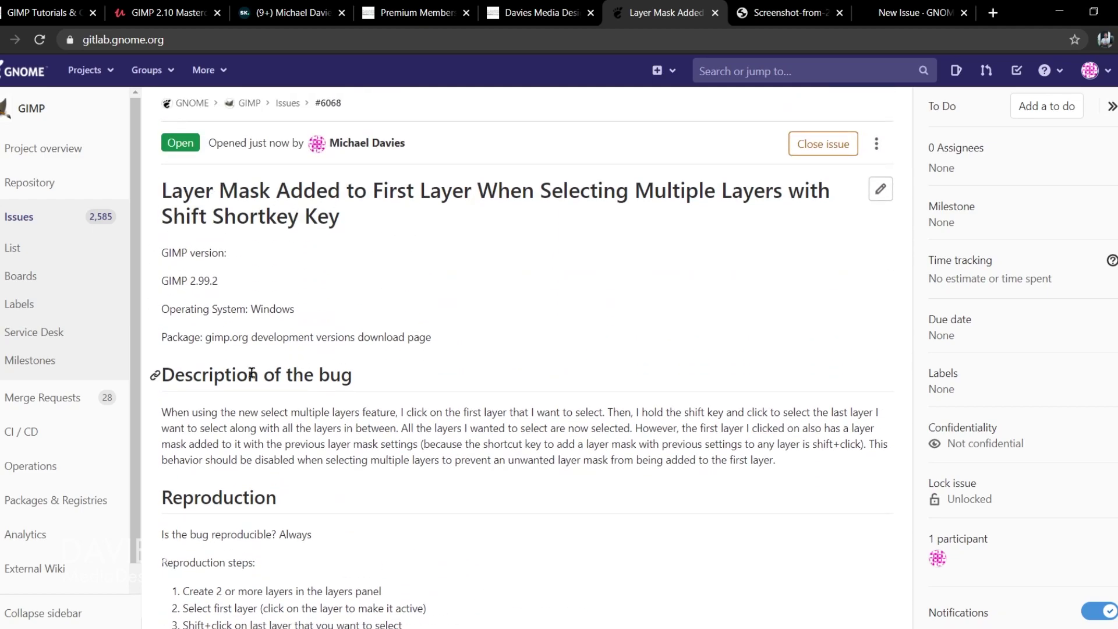
pyautogui.scroll(-9, 177, 373)
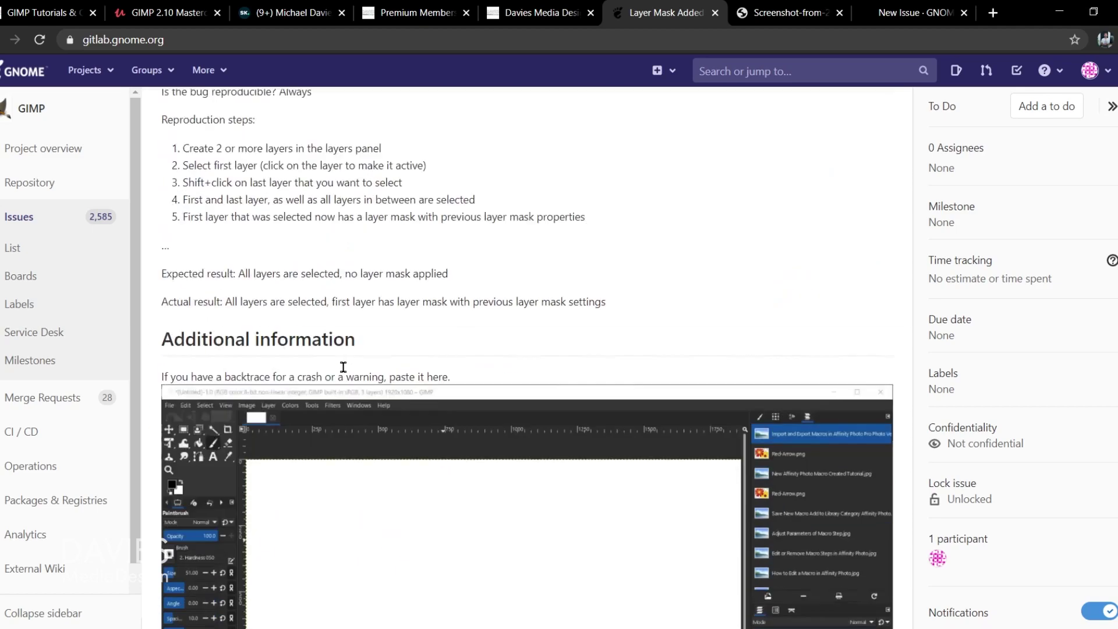
pyautogui.scroll(-3, 550, 307)
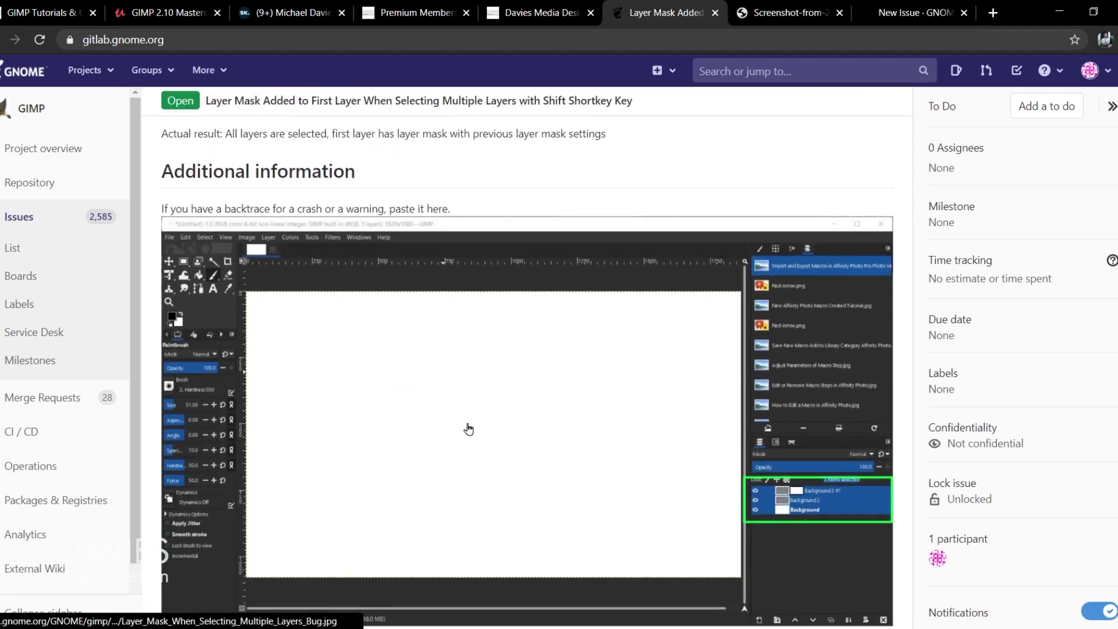
pyautogui.scroll(-5, 463, 458)
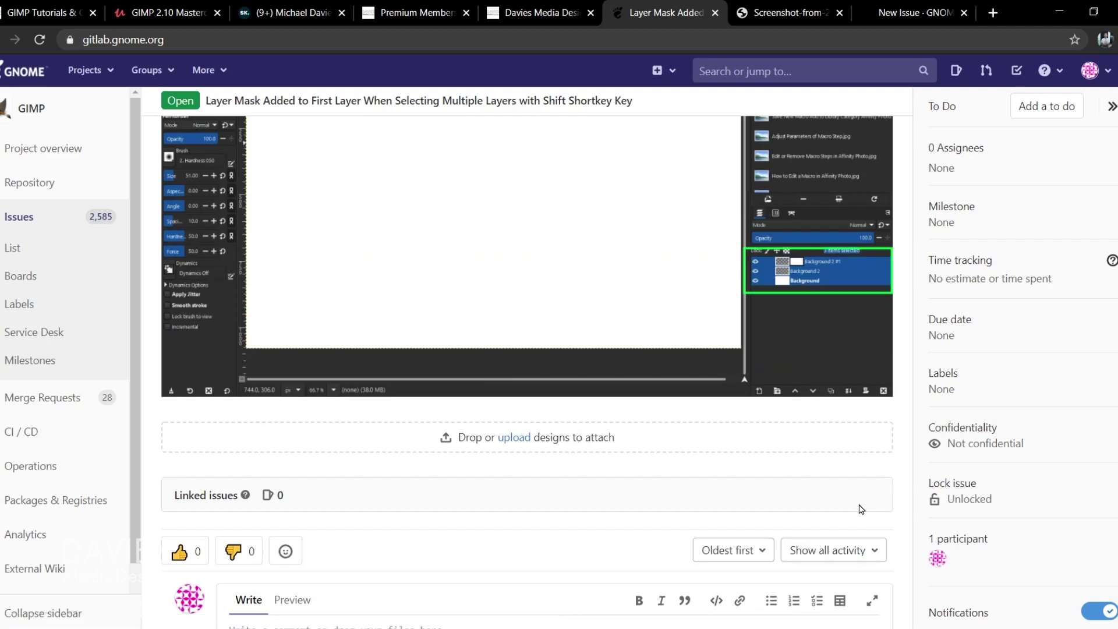
pyautogui.scroll(4, 862, 509)
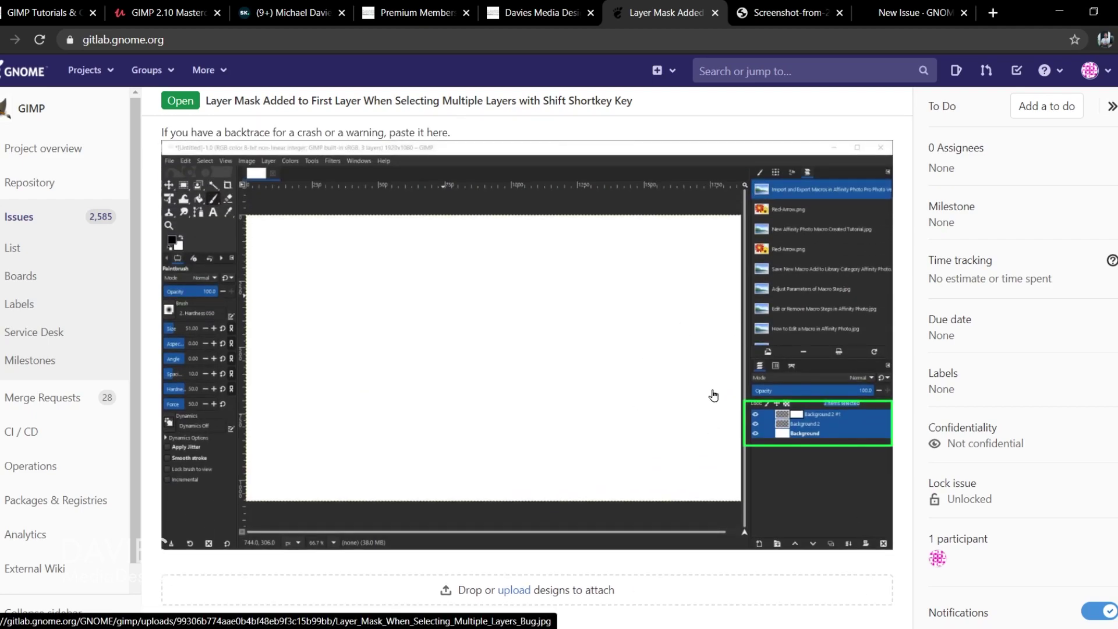
pyautogui.scroll(10, 714, 394)
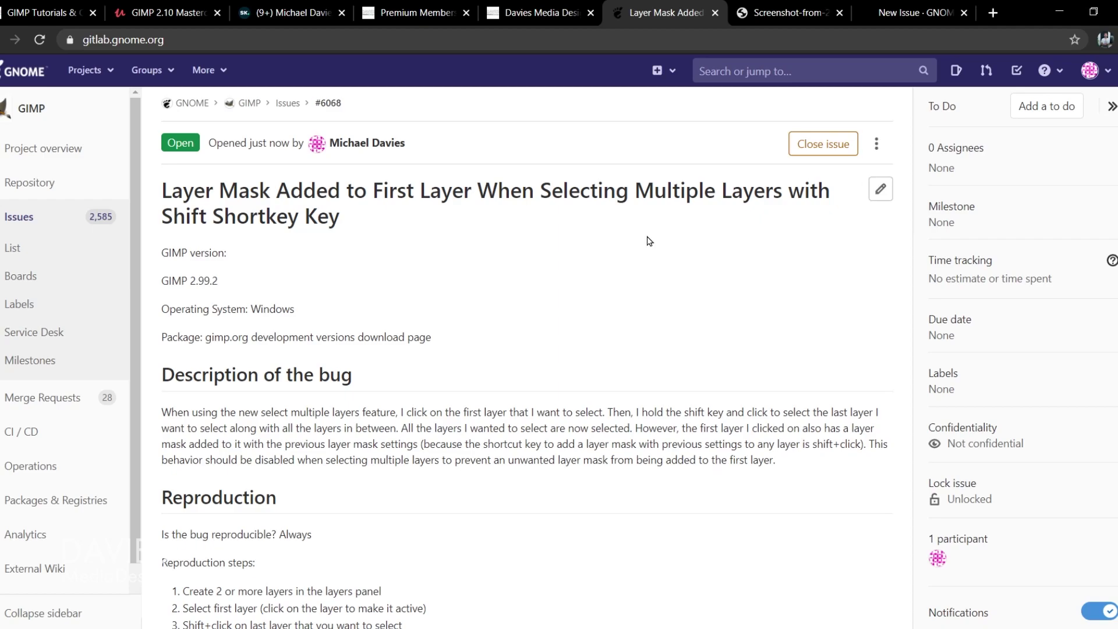
pyautogui.click(288, 103)
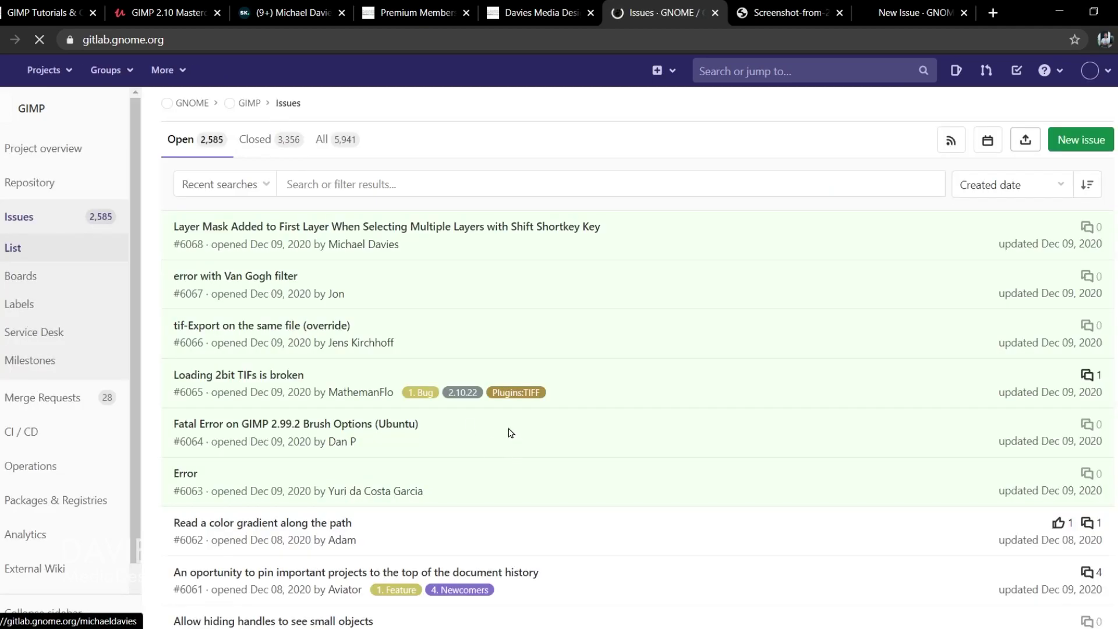